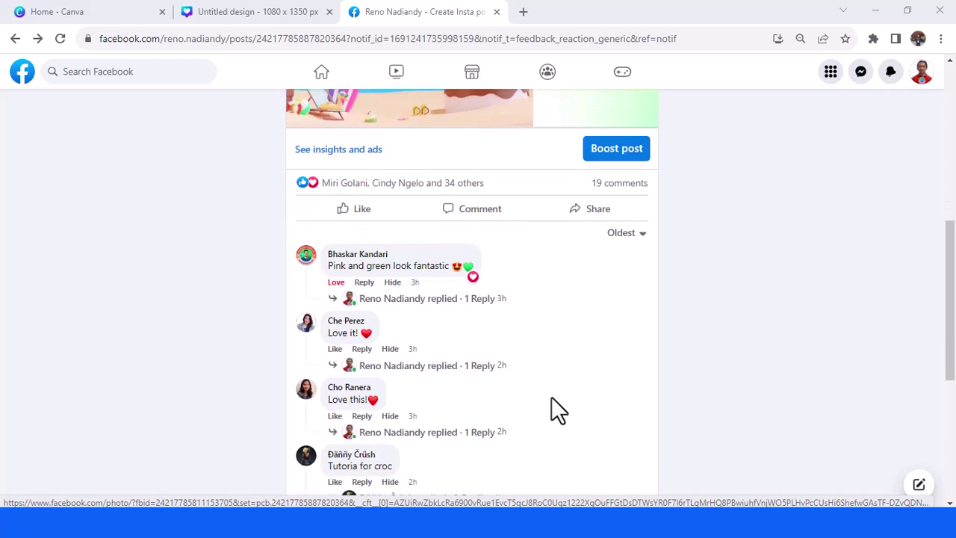
Step: Read the comment requesting a croc tutorial and view the post's Croc Jr picture at full size
click(415, 381)
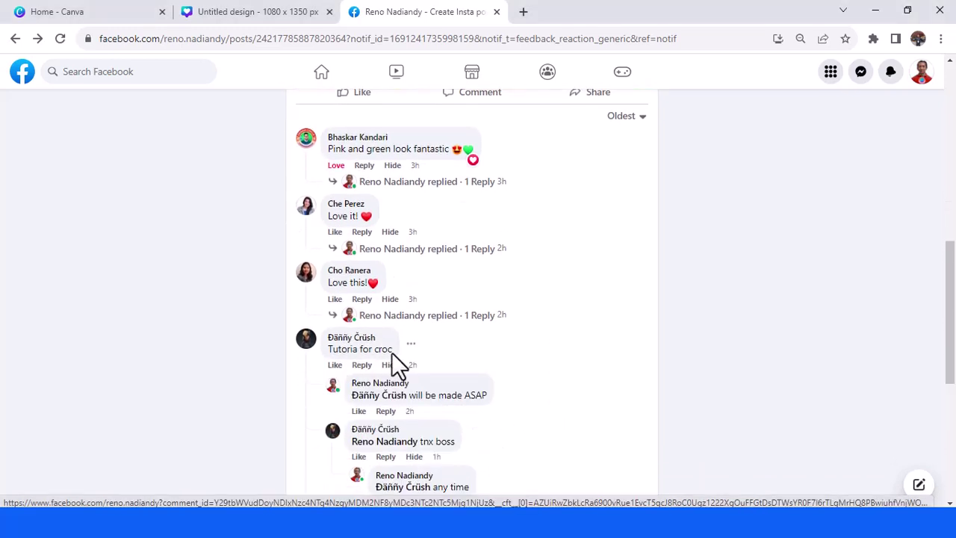
scroll(390, 366, up, 5)
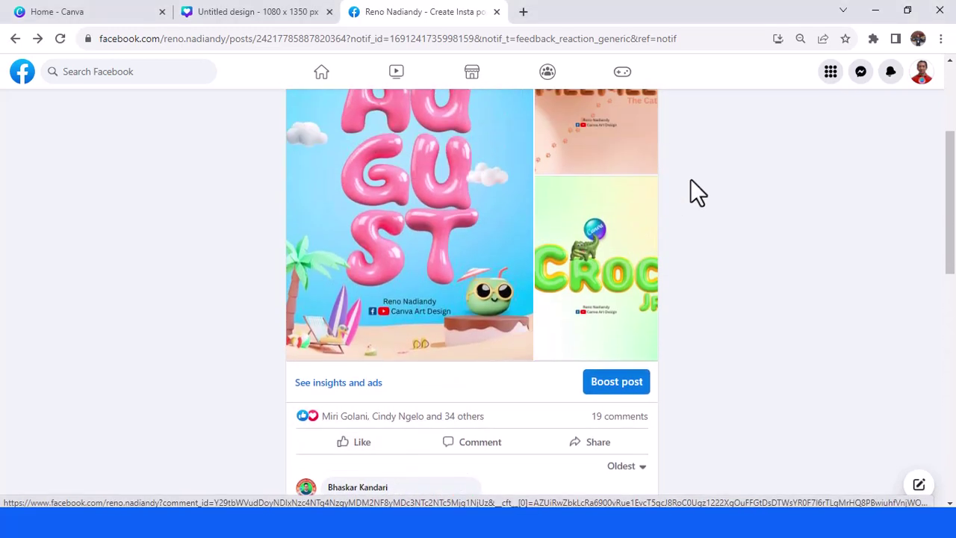
click(636, 276)
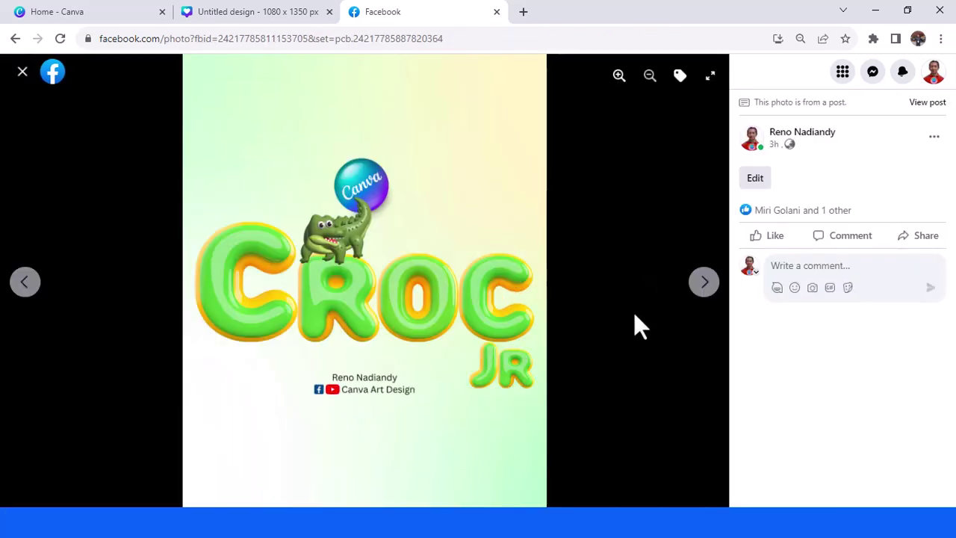
Step: Switch to the blank 1080 x 1350 px Canva design, search the elements for "3d render letters" and show only photos
click(272, 15)
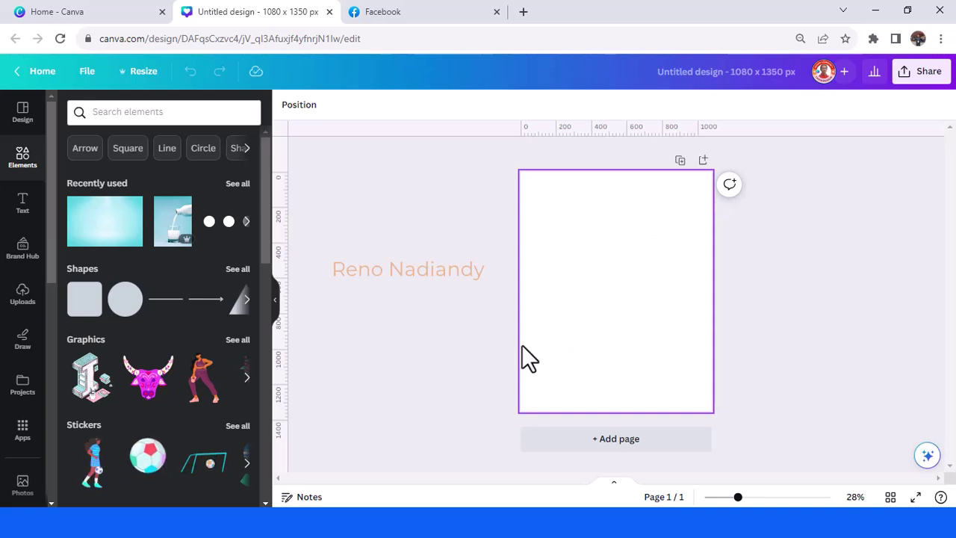
click(145, 115)
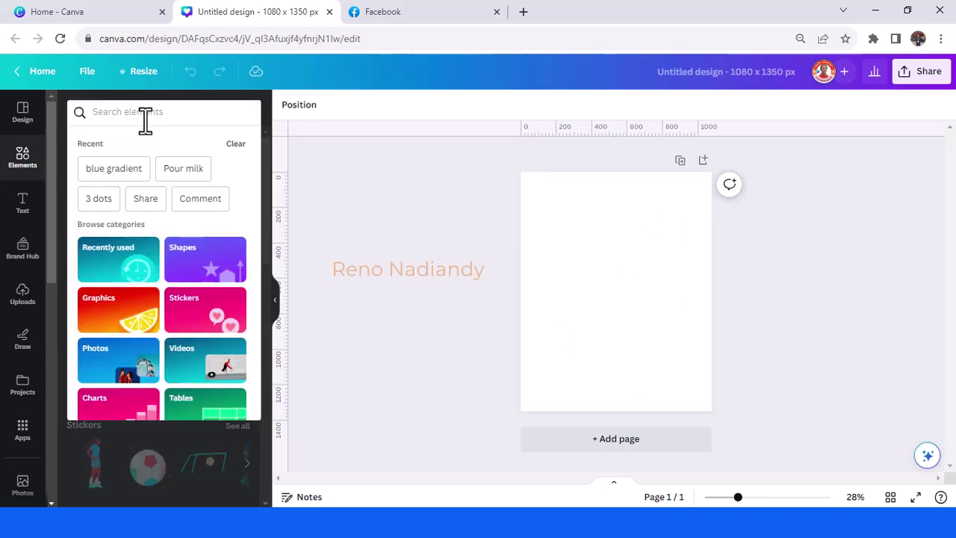
text(3d )
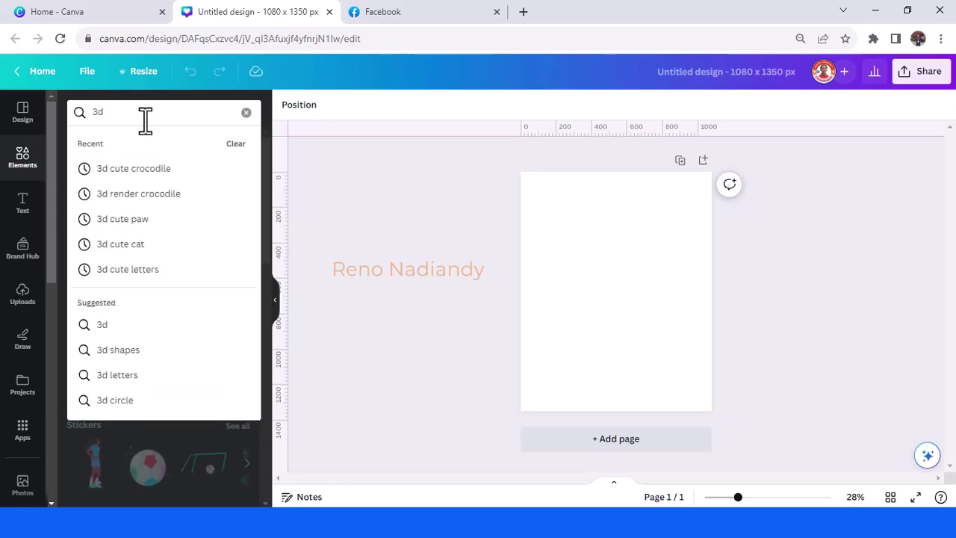
text(render)
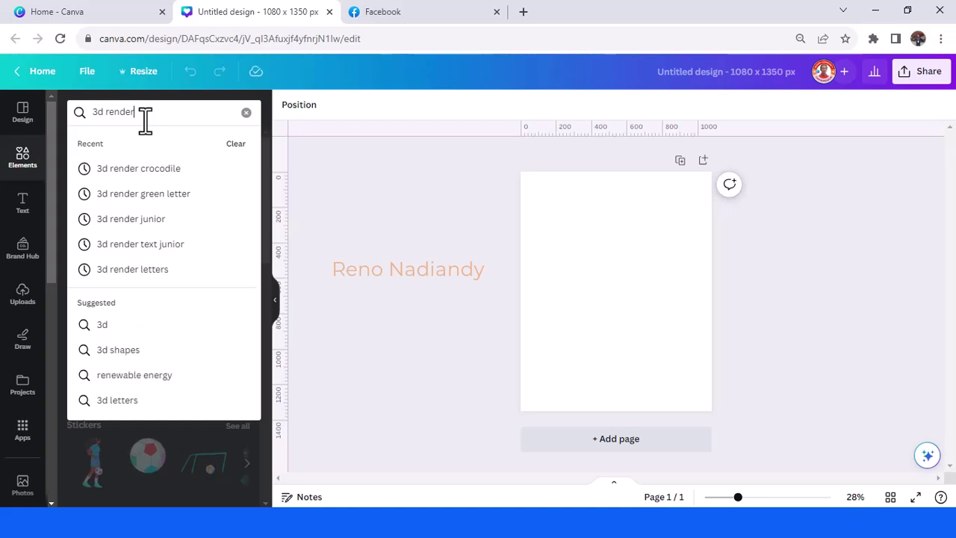
text( le)
key(BackSpace)
text(letters)
key(Return)
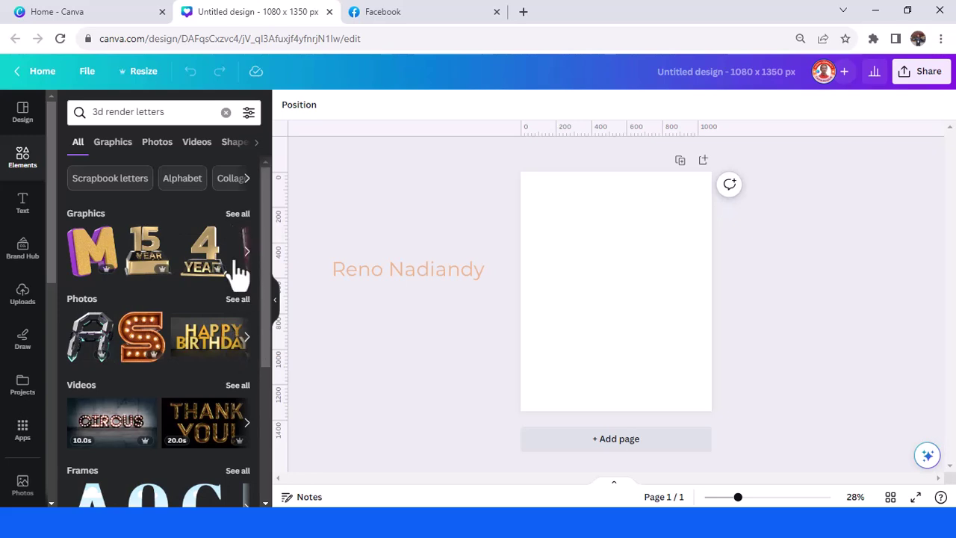
click(158, 143)
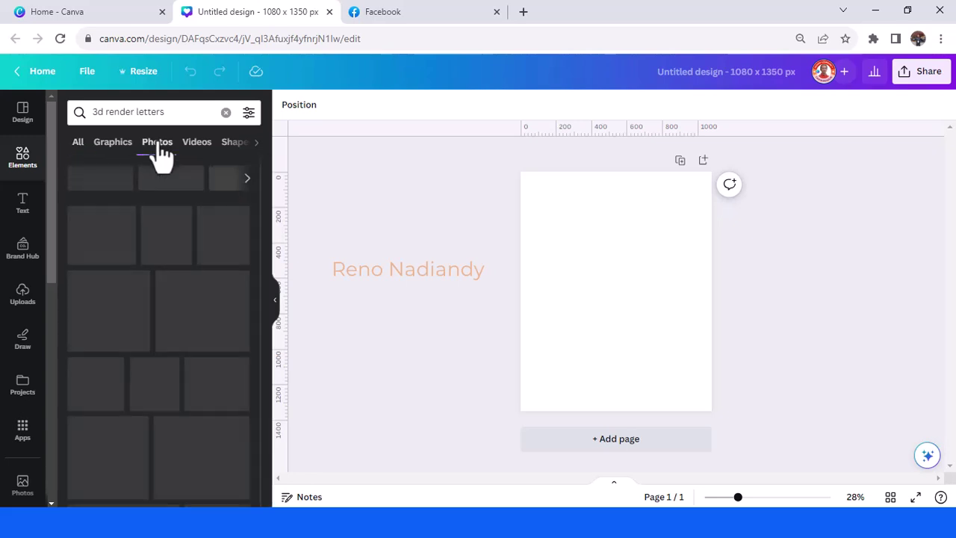
Step: Find the green 3D letter D with the orange edge and show more photos by its creator
scroll(226, 309, down, 6)
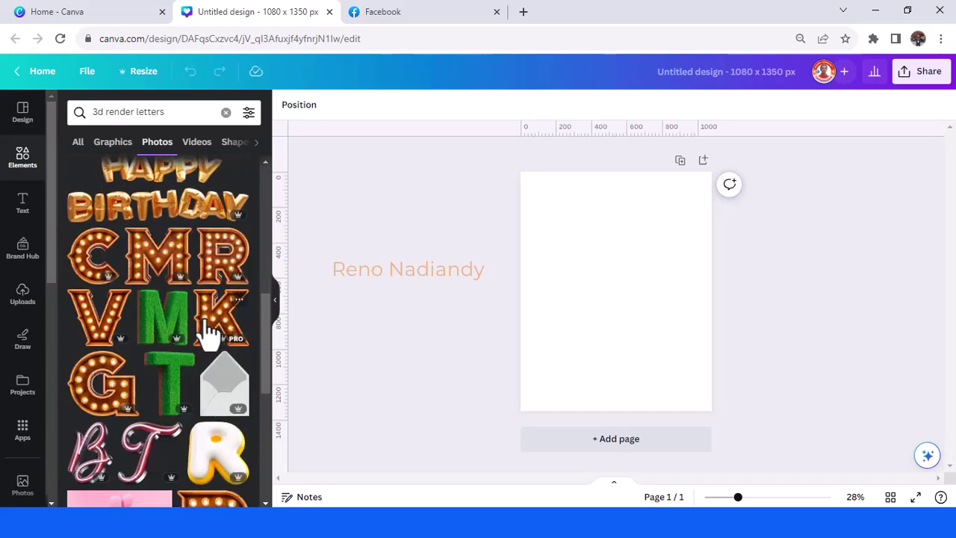
scroll(208, 329, down, 5)
scroll(207, 334, down, 3)
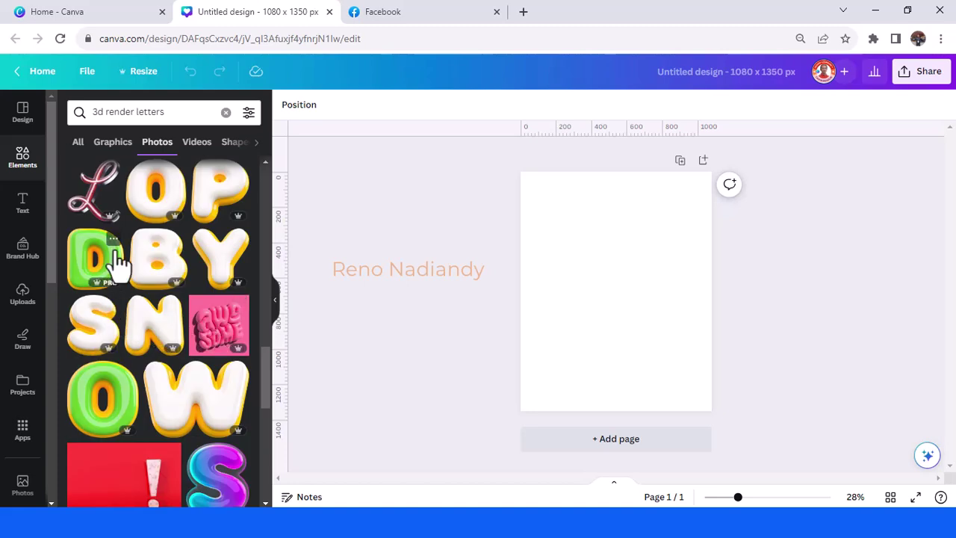
click(113, 239)
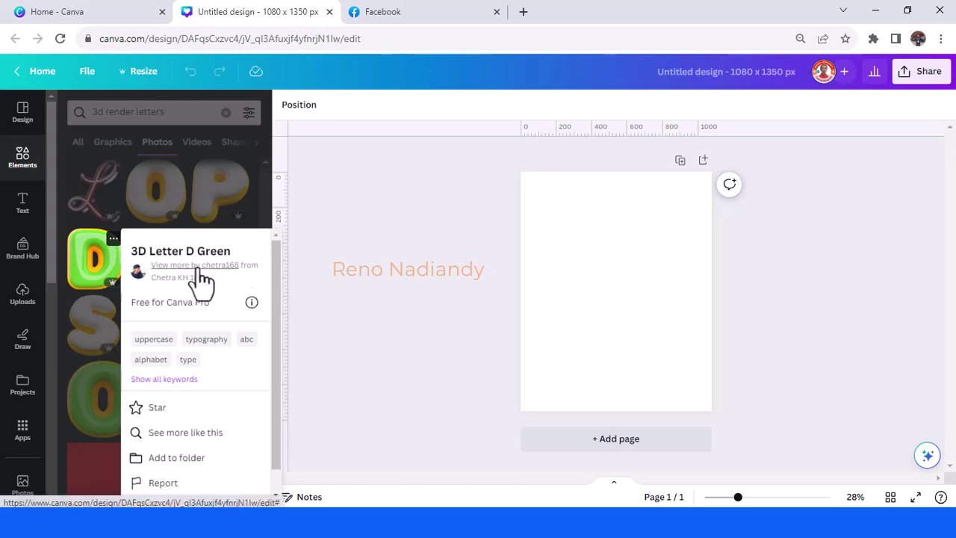
click(202, 269)
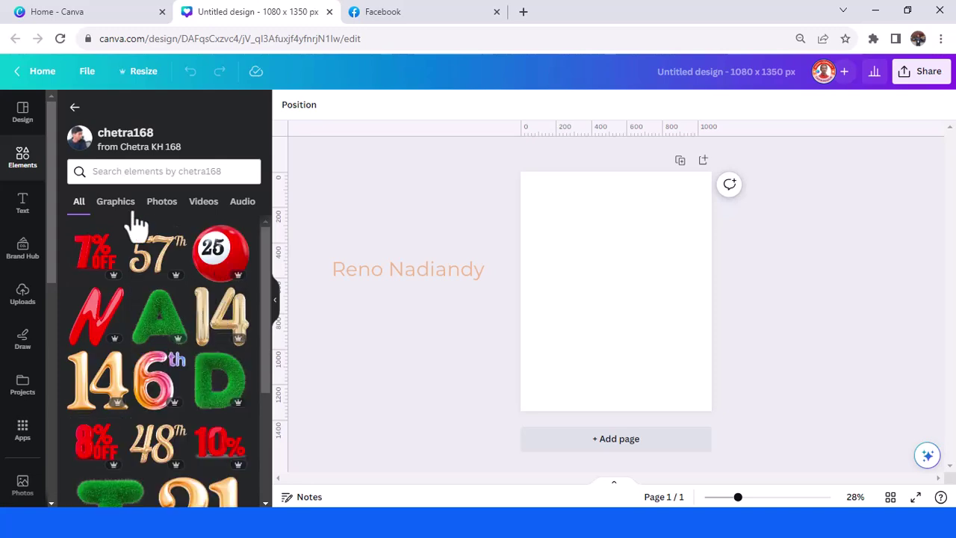
click(161, 208)
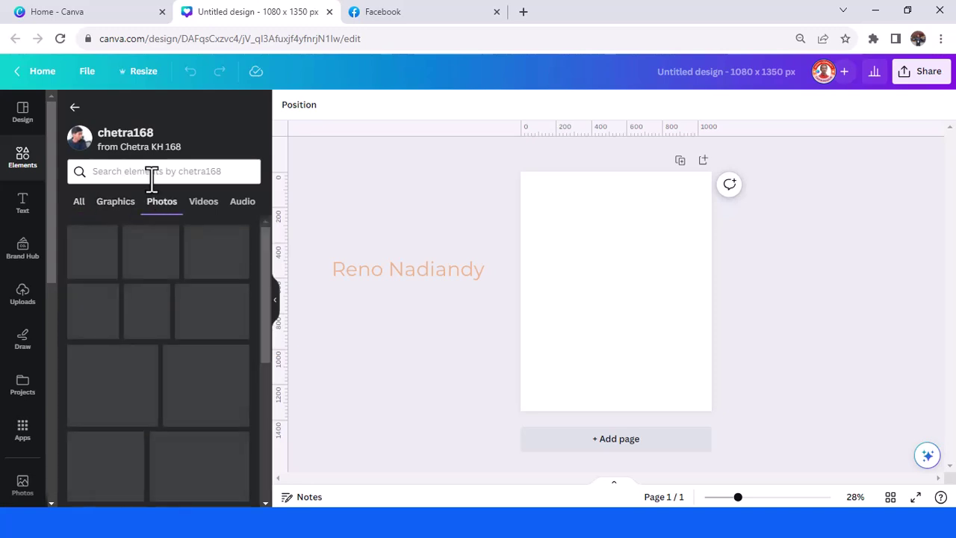
Step: Search this creator's photos for "c" and add the green letter C with the orange edge to the page
click(152, 177)
text(c)
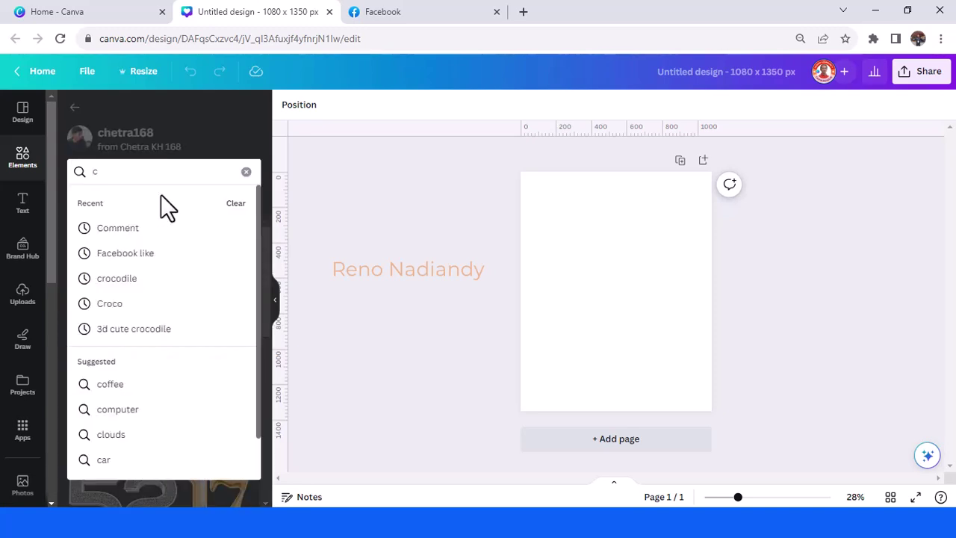
key(Return)
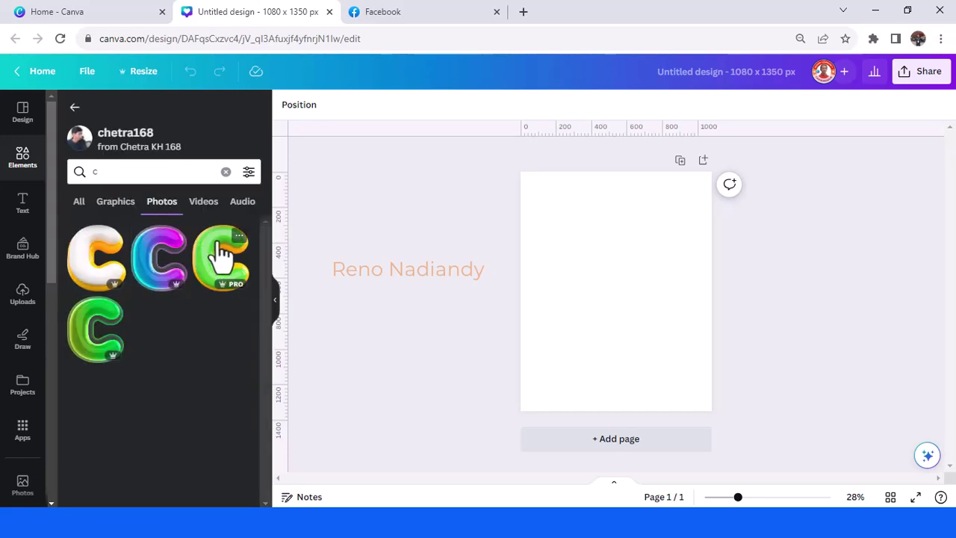
click(221, 254)
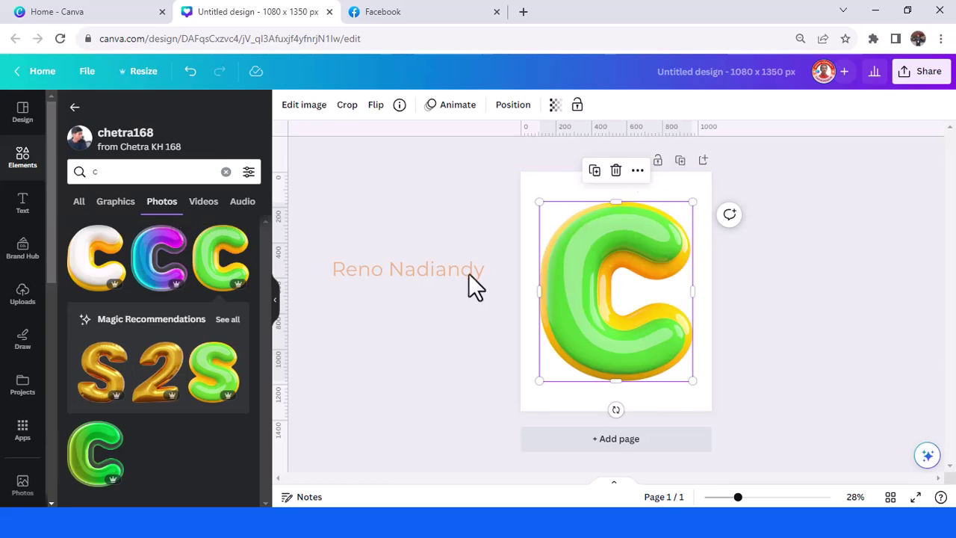
Step: Search the creator's photos for "r" and add the matching green and orange letter R
click(84, 175)
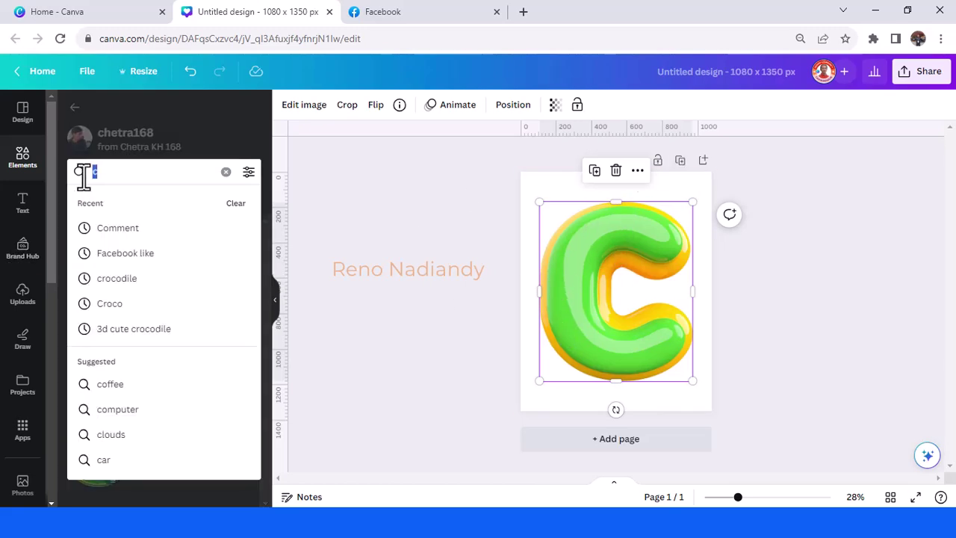
text(r)
key(Return)
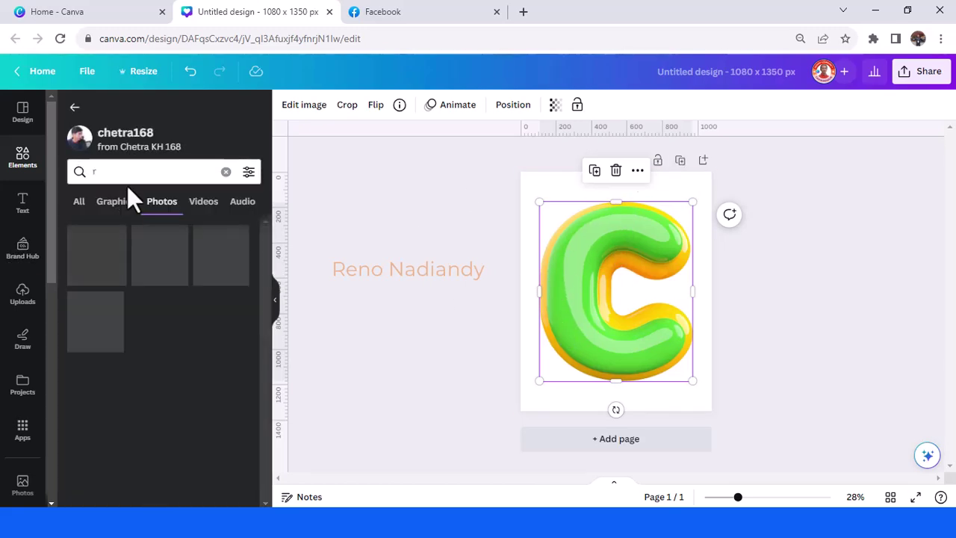
click(157, 258)
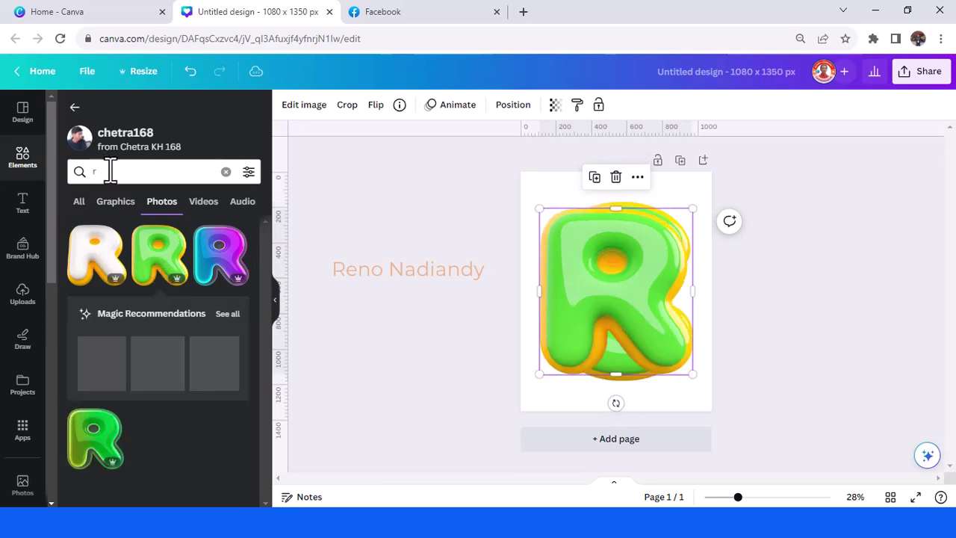
Step: Search the creator's photos for "o" and add the matching green and orange letter O
click(95, 171)
text(o)
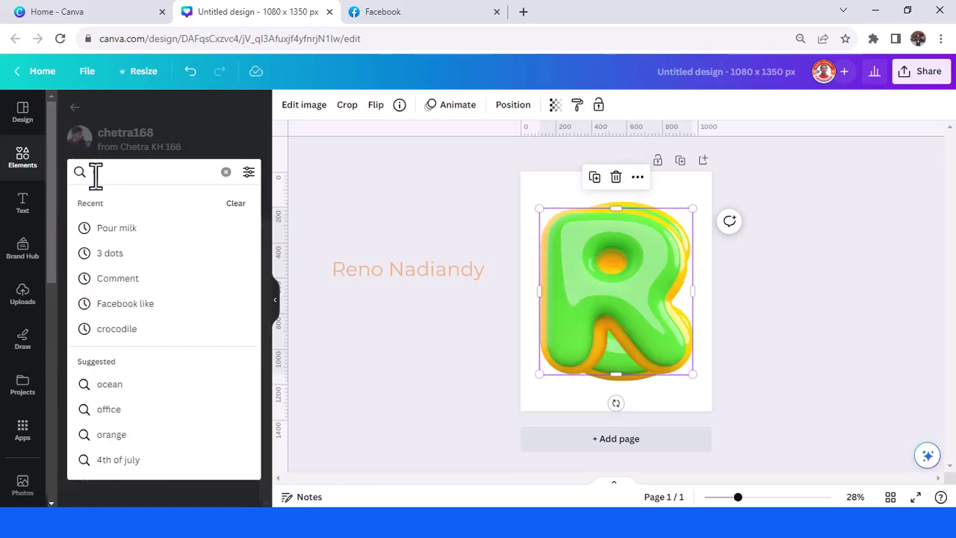
key(Return)
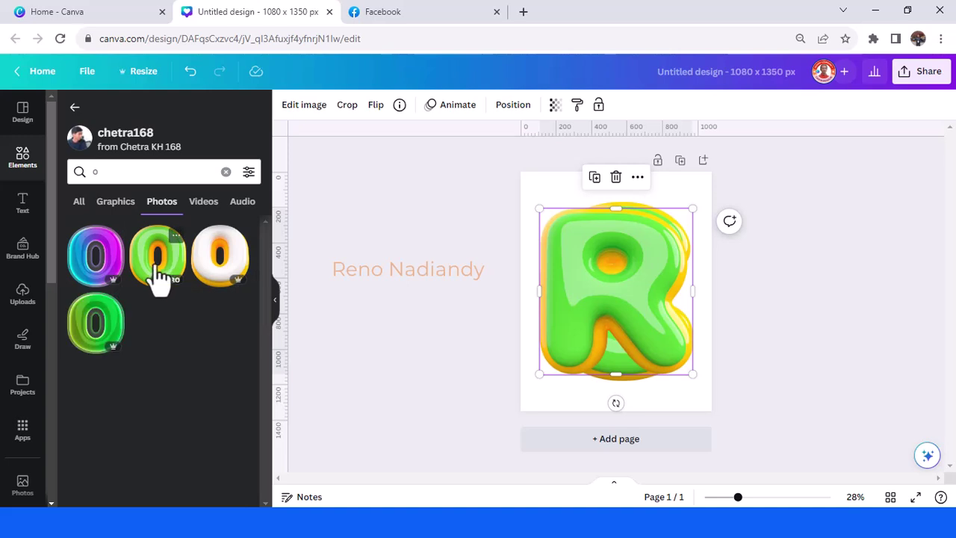
click(158, 261)
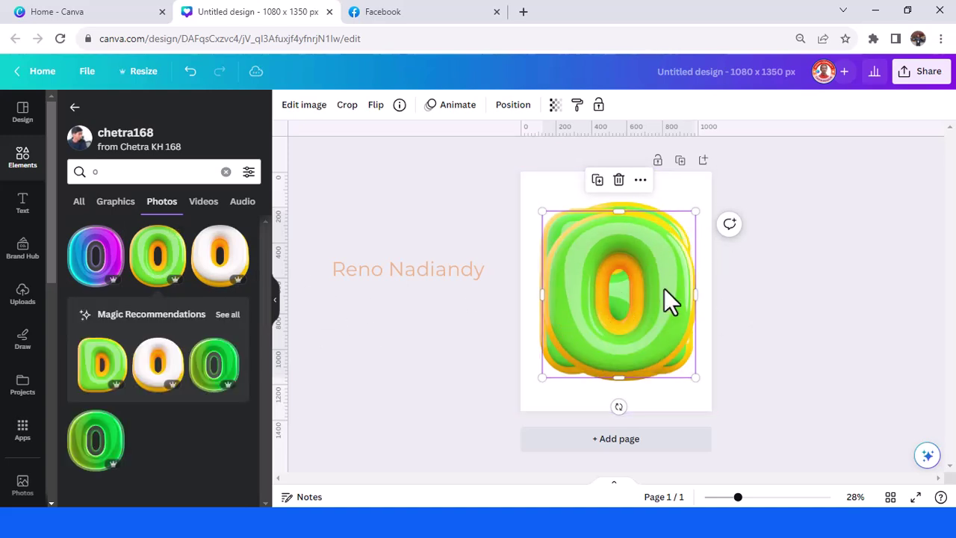
Step: Shrink the three stacked letters together and spread them apart so that C, R and O stand separately
drag(751, 205, 516, 437)
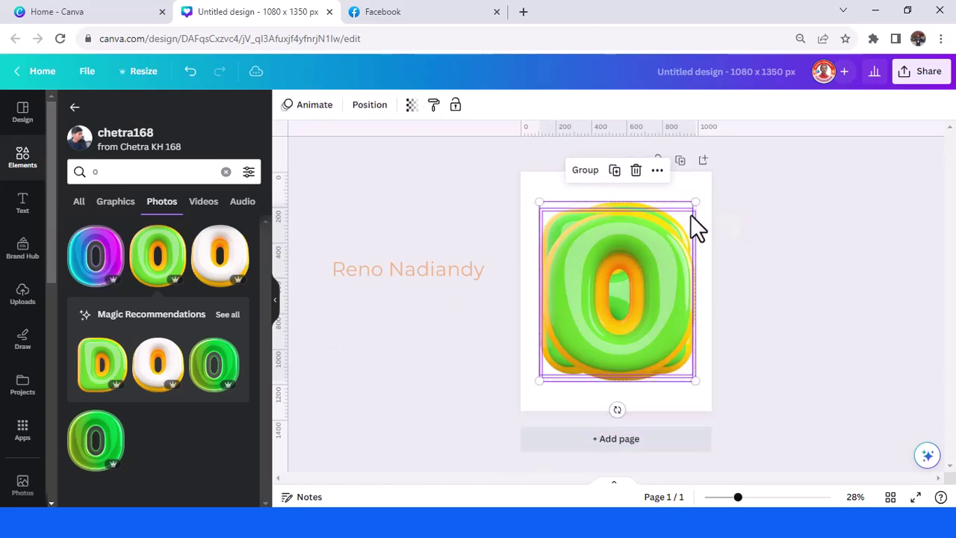
drag(695, 202, 566, 303)
click(610, 339)
click(590, 288)
drag(630, 288, 669, 268)
drag(616, 308, 600, 311)
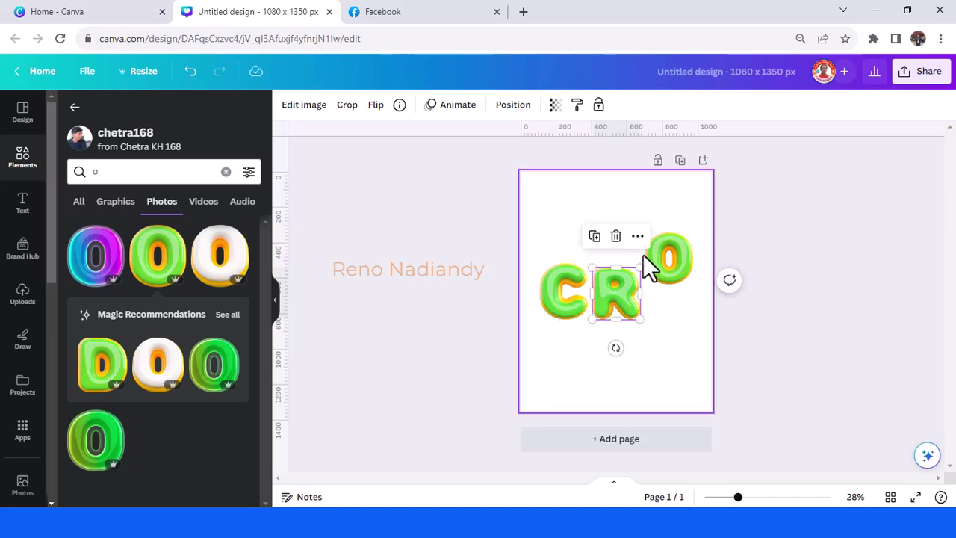
Step: Reduce the R and O to about 215 px high and line them up after the C on its baseline
drag(640, 262, 613, 303)
click(676, 266)
drag(676, 267, 670, 300)
drag(683, 267, 673, 283)
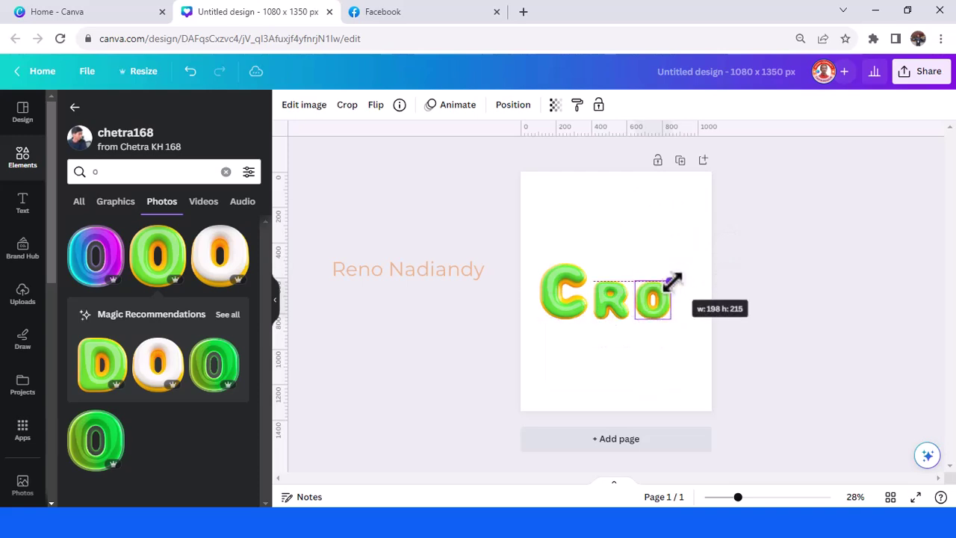
Step: Duplicate the C, place the copy after the O and shrink it to the height of the smaller letters
click(564, 299)
drag(548, 266, 686, 293)
drag(723, 262, 709, 286)
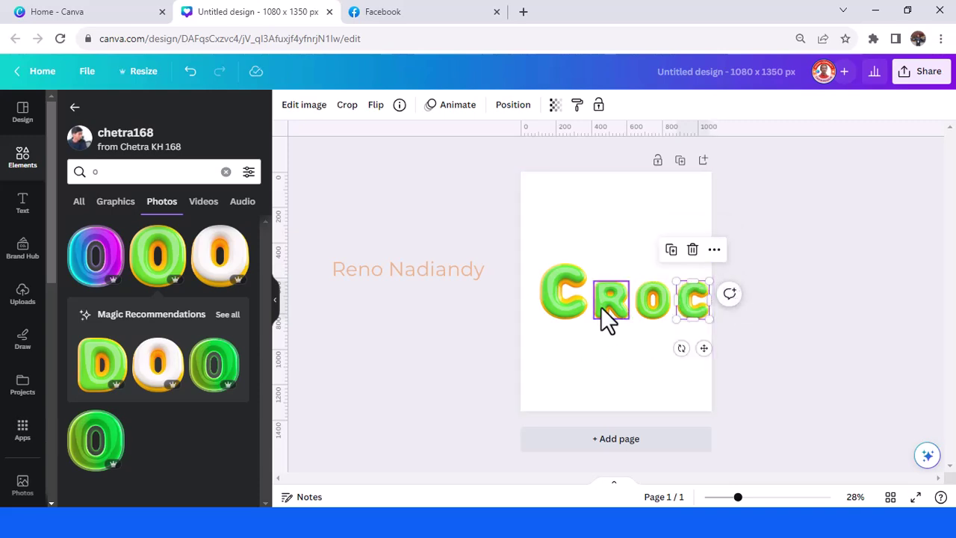
Step: Tighten the letter spacing by moving the R, O and last C closer to the large C
click(601, 303)
drag(601, 303, 678, 306)
click(646, 302)
click(758, 319)
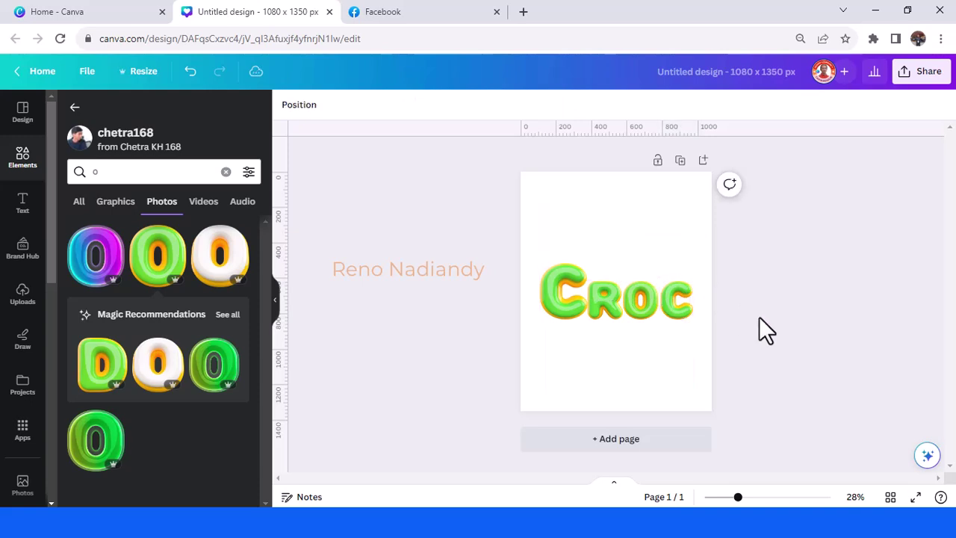
Step: Move all four letters of Croc slightly up the page and group them
drag(747, 334, 458, 255)
drag(631, 309, 619, 288)
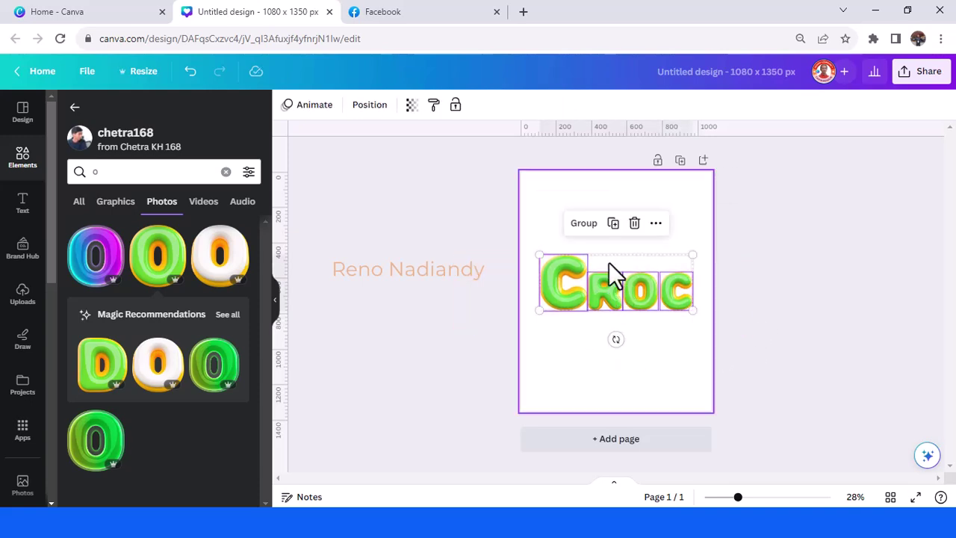
click(584, 222)
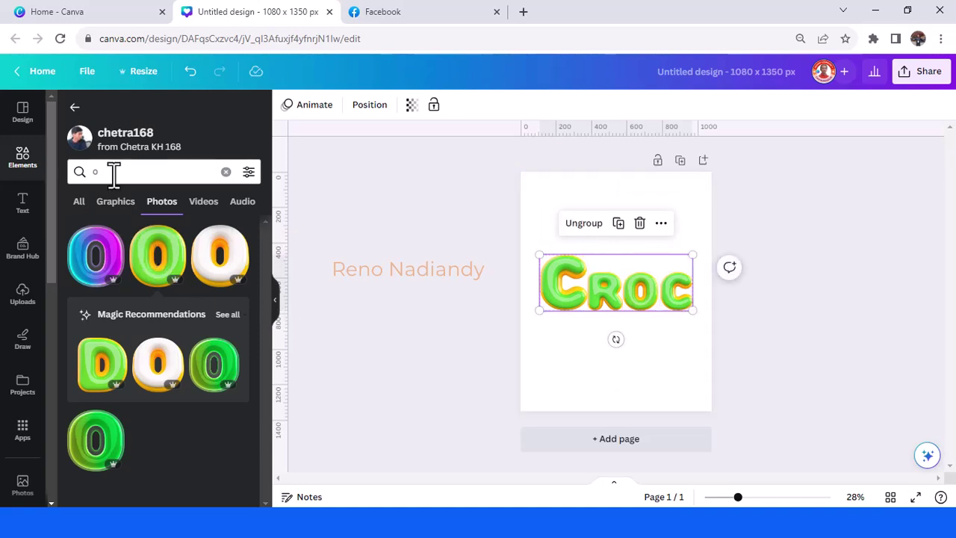
Step: Search the creator's photos for "J", add the green and orange letter J and shrink it to fit below the word Croc
click(94, 172)
text(J)
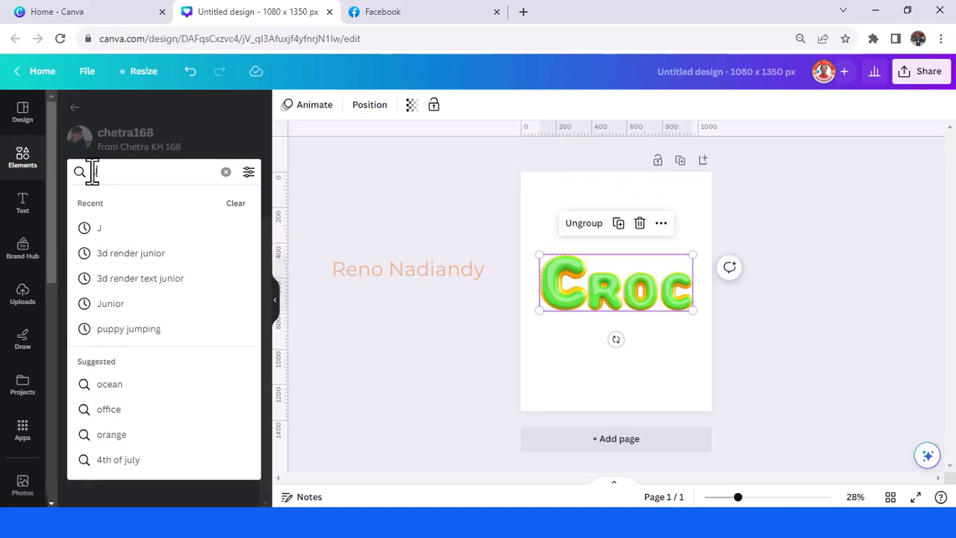
key(Return)
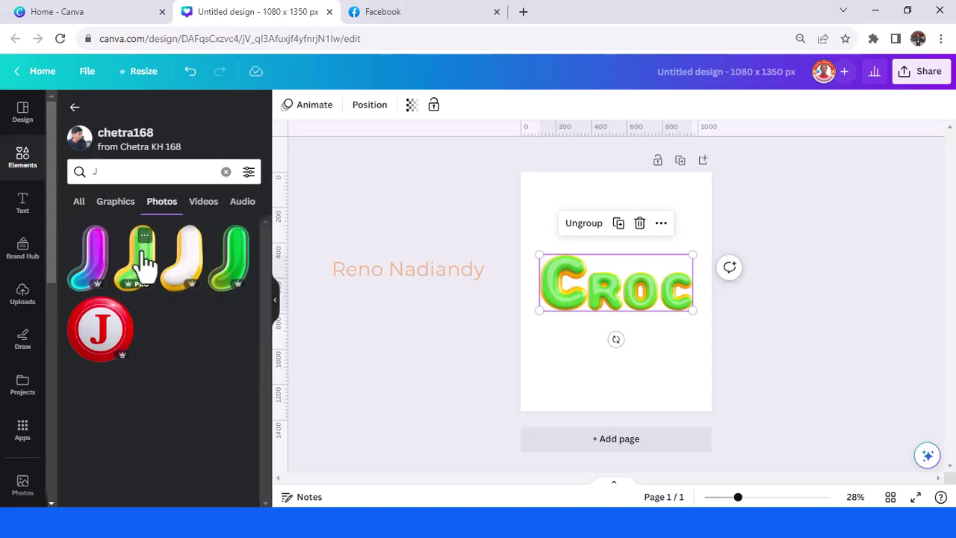
click(145, 258)
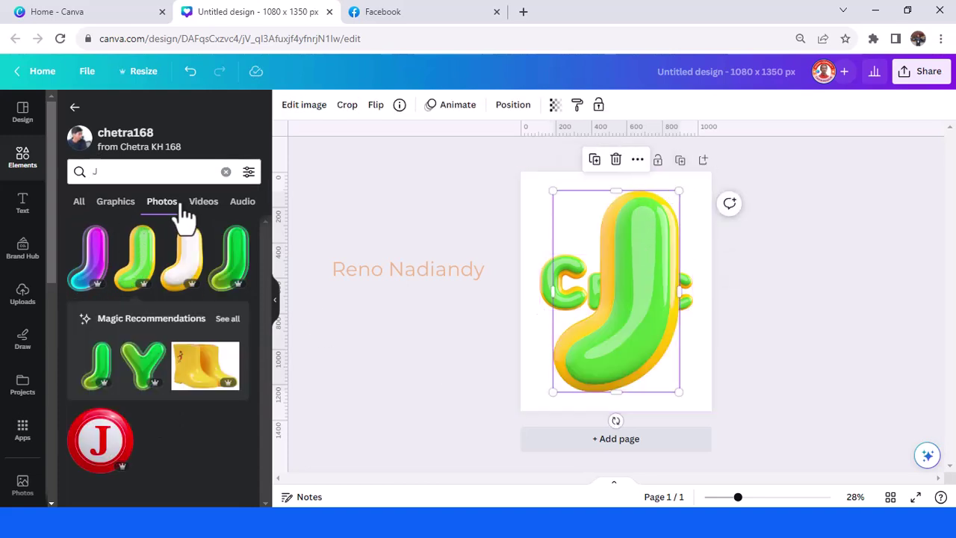
drag(676, 192, 602, 338)
Step: Ungroup the word Croc and place a duplicate of its R beside the J
click(617, 299)
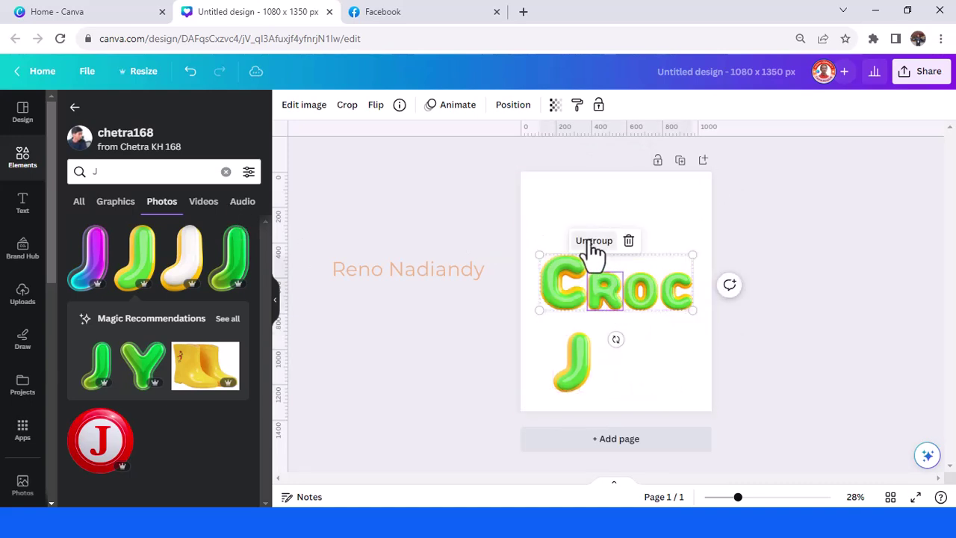
click(594, 241)
click(608, 218)
click(601, 284)
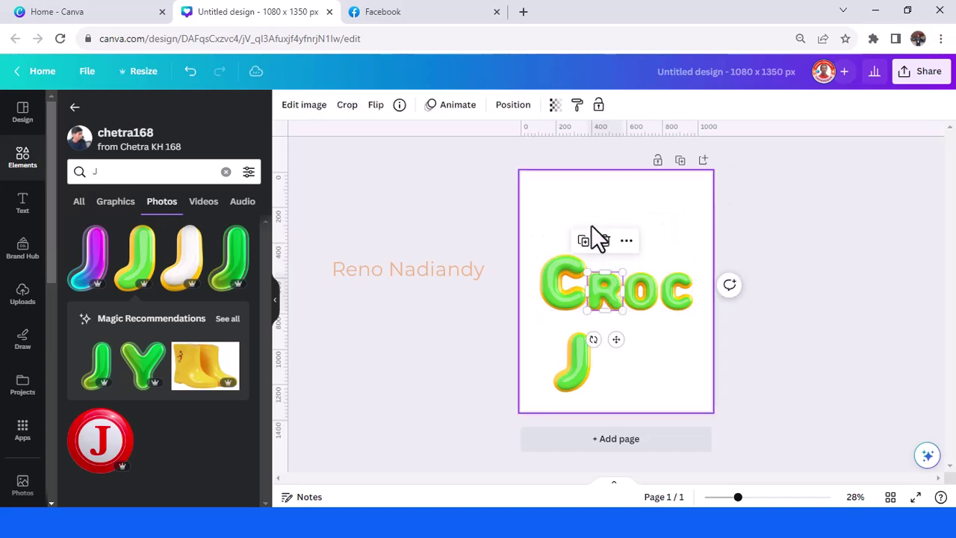
drag(614, 318, 617, 374)
Step: Shrink the J and the duplicated R together in the lower part of the page
click(586, 363)
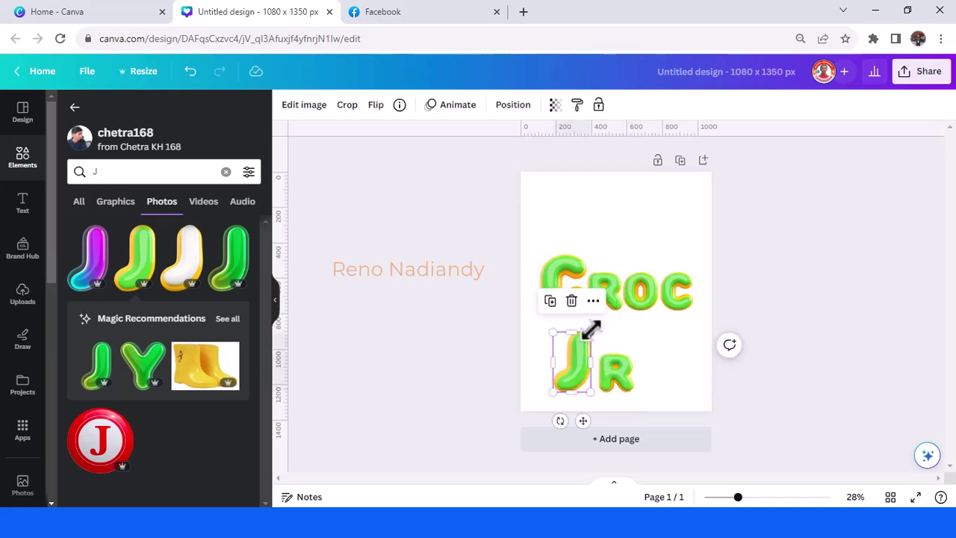
drag(535, 333, 634, 401)
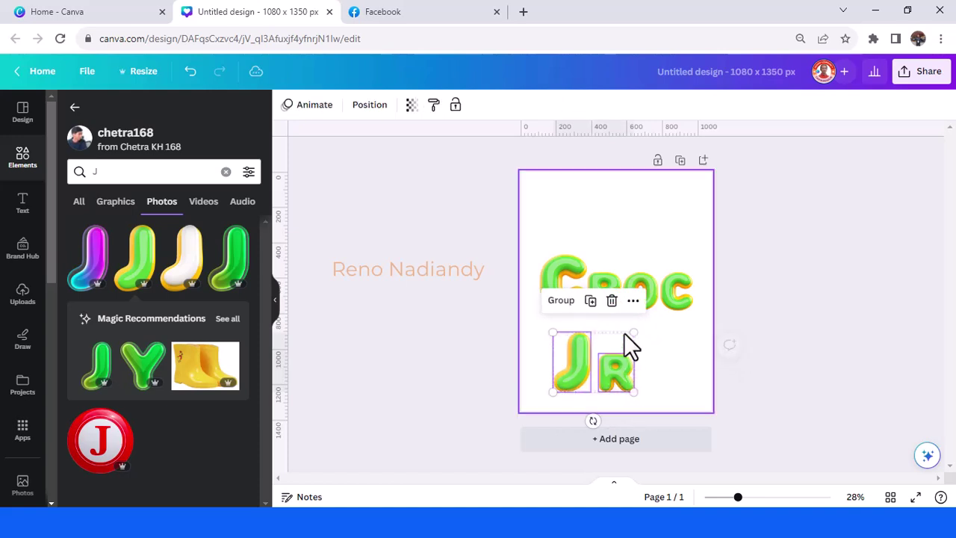
drag(634, 332, 601, 350)
click(638, 383)
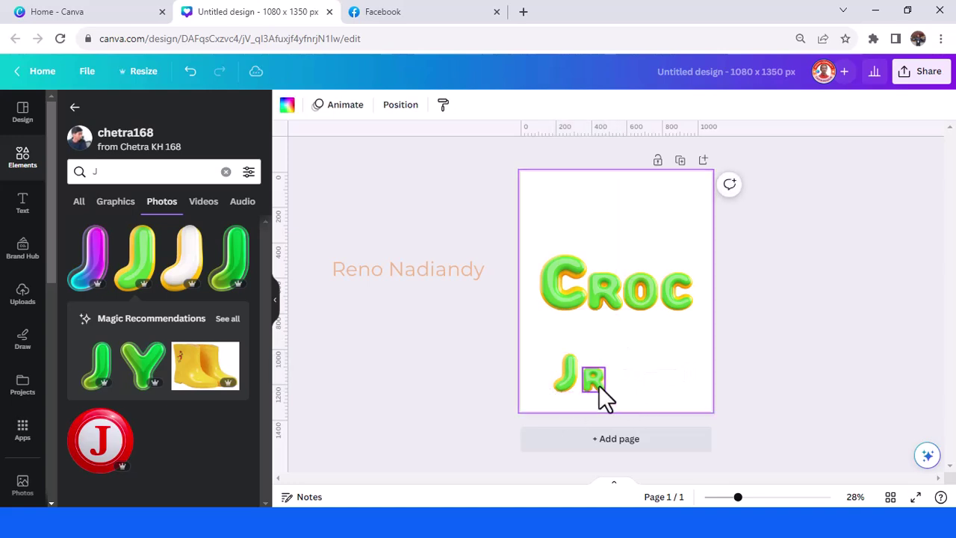
Step: Move the small R close against the J and shrink the J slightly to match it
drag(594, 384, 590, 387)
drag(527, 337, 623, 406)
click(600, 384)
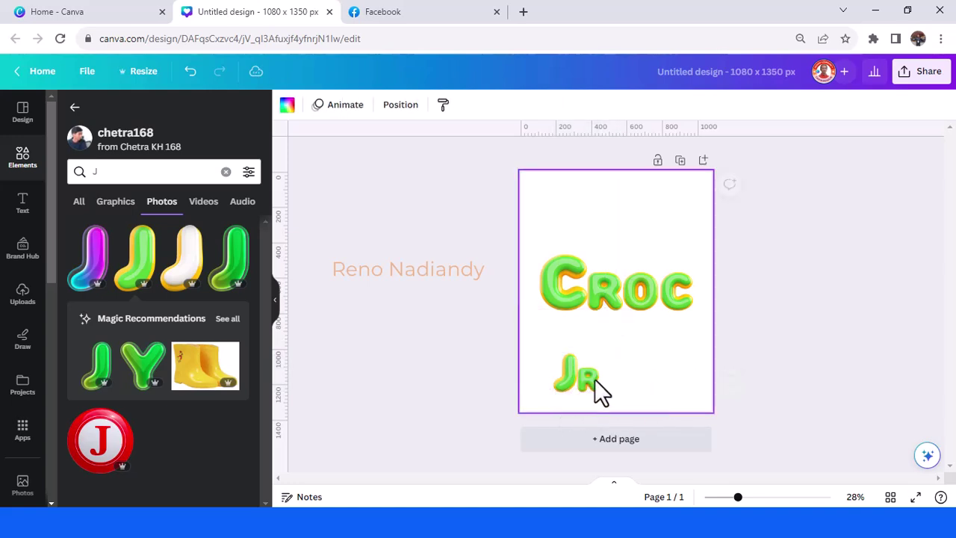
click(565, 368)
drag(551, 352, 554, 359)
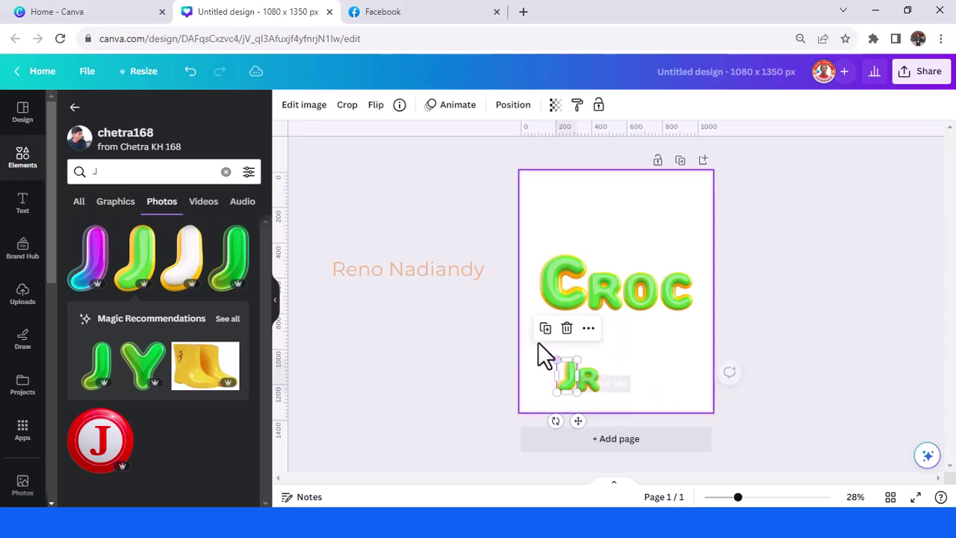
click(637, 386)
Step: Group the J and R and position them directly under the last C of Croc, matching the reference artwork
drag(629, 393, 544, 358)
click(546, 327)
drag(585, 387, 685, 337)
click(420, 12)
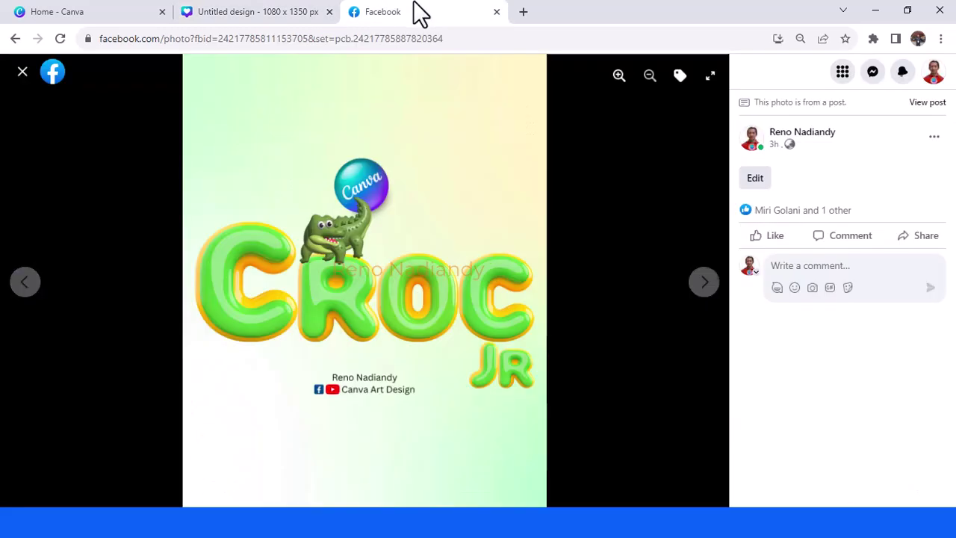
click(254, 14)
drag(692, 334, 683, 332)
click(747, 273)
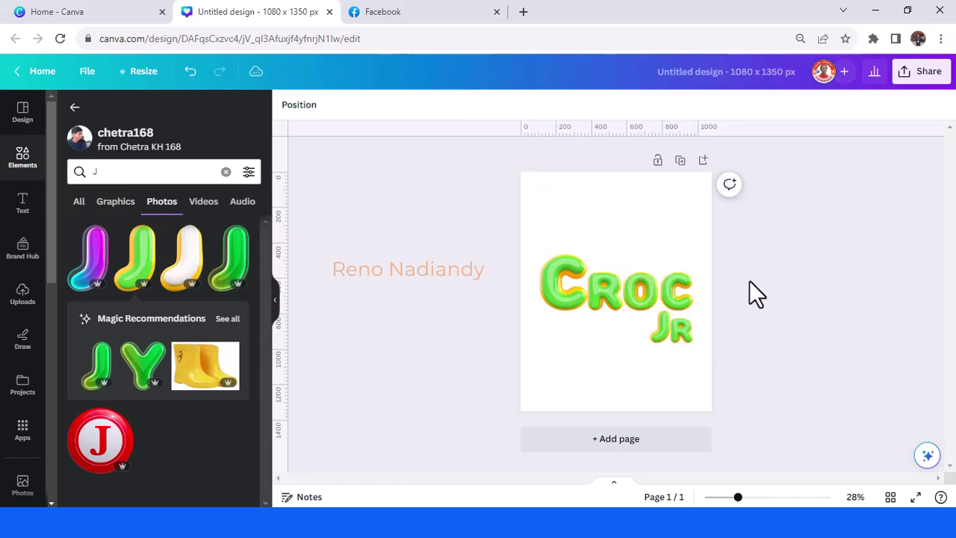
Step: Search the elements for "3d cute crocodile" and show the graphics results
click(74, 109)
drag(172, 117, 104, 123)
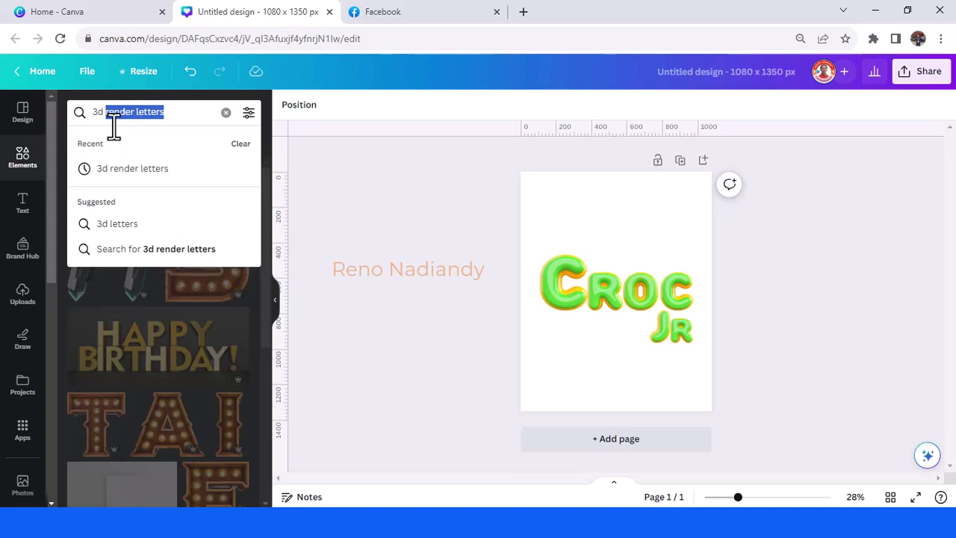
text(cute crocodile)
key(Return)
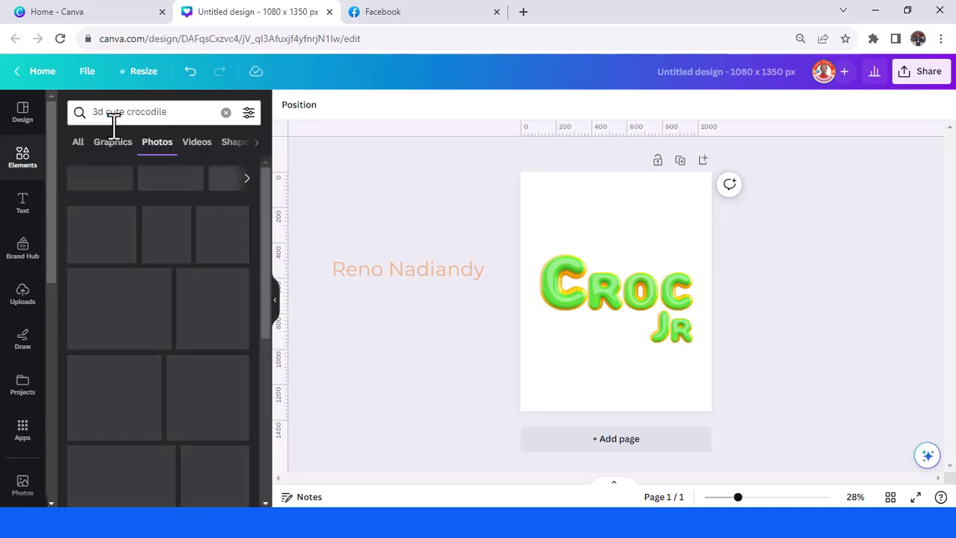
scroll(154, 403, down, 2)
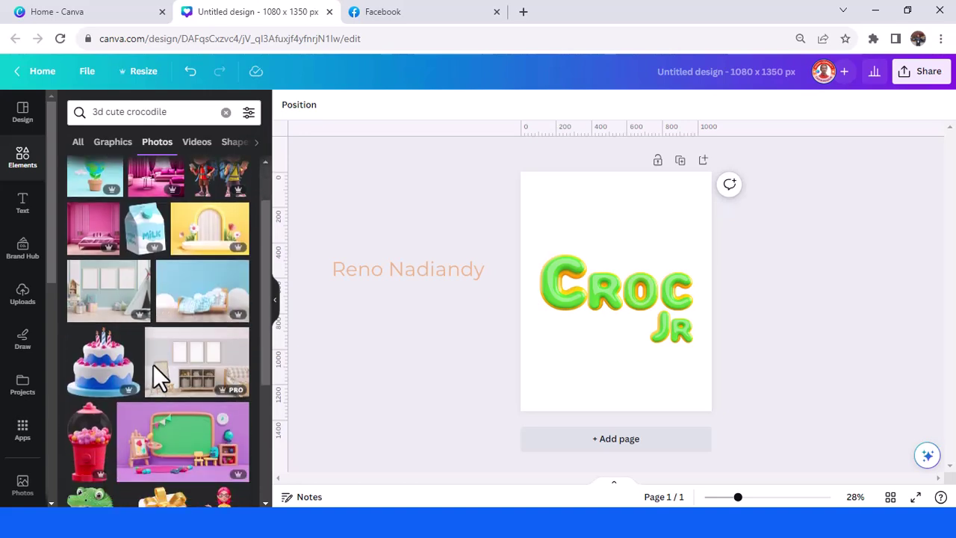
click(112, 150)
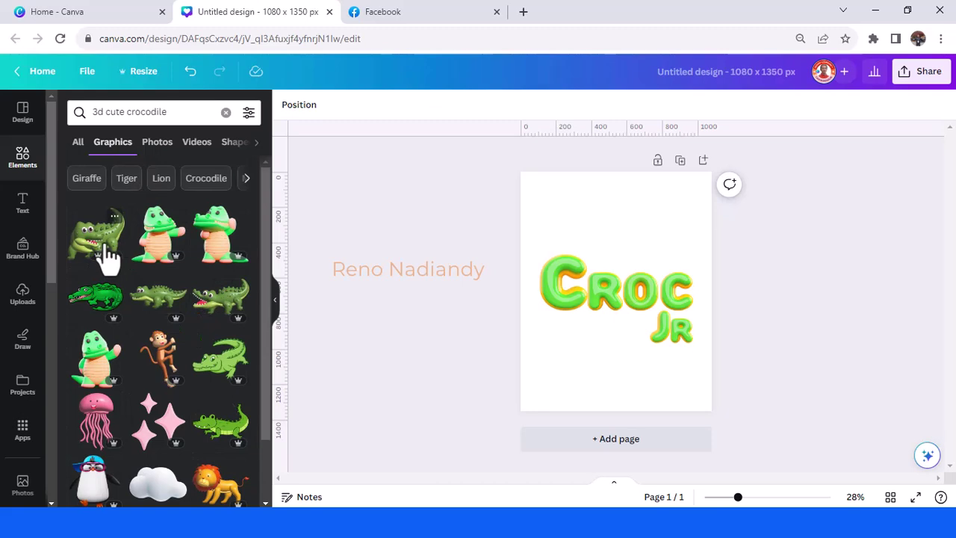
Step: Check the reference artwork, add the 3D Cute Crocodile graphic, shrink it and stand it on top of the R
click(389, 11)
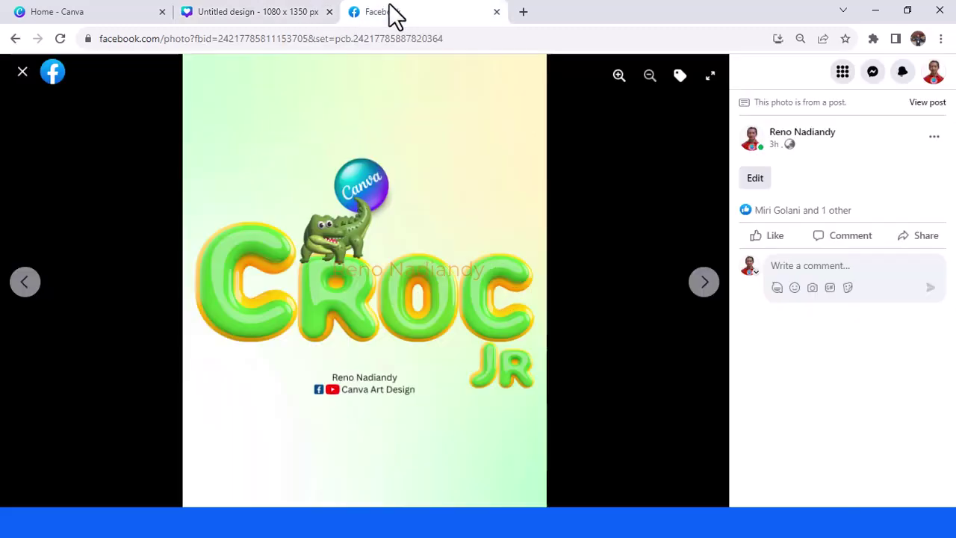
click(233, 15)
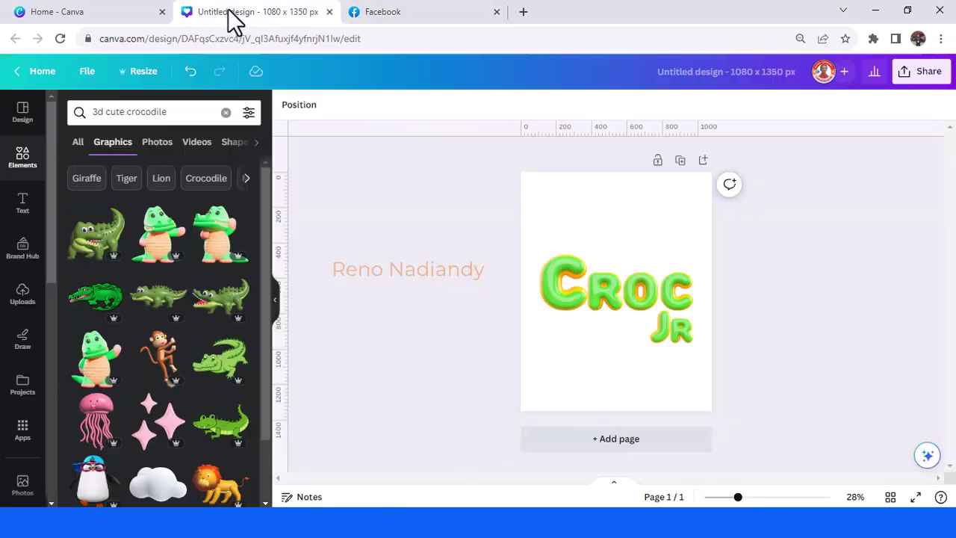
click(114, 216)
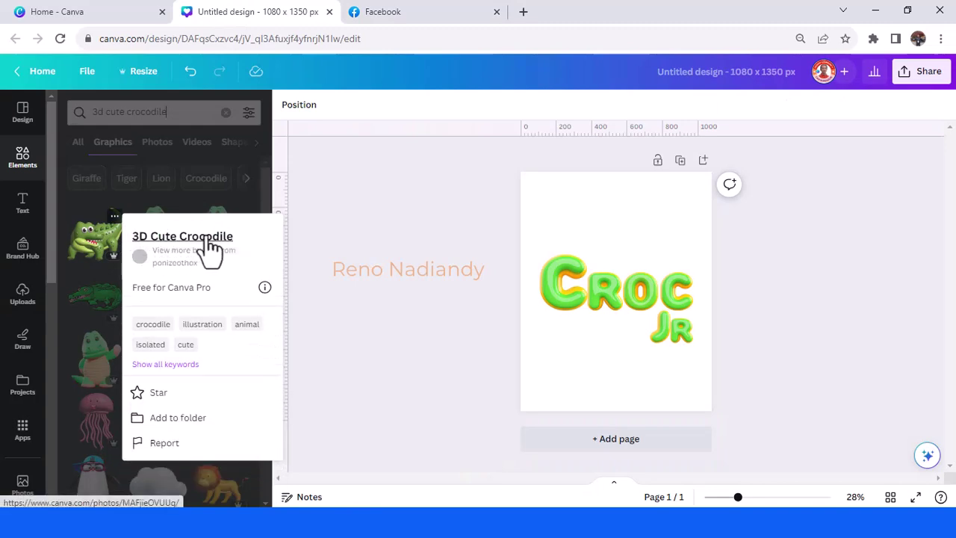
click(93, 254)
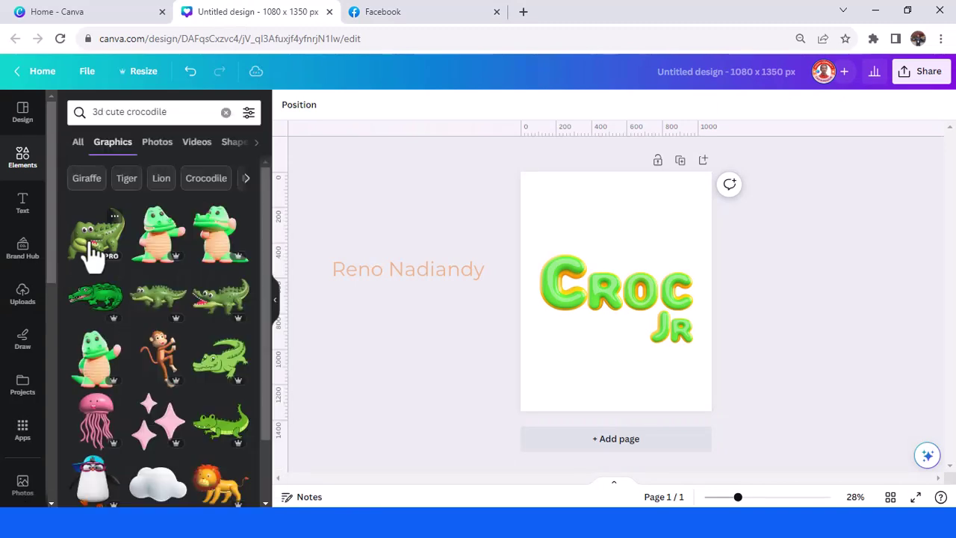
click(97, 254)
drag(691, 216, 575, 330)
drag(569, 390, 624, 301)
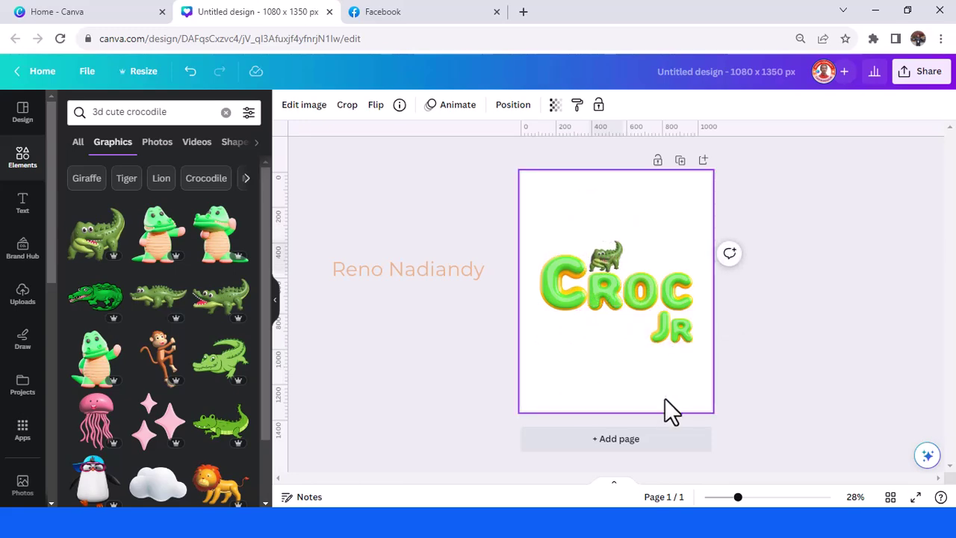
Step: Add the uploaded Canva ball and the Canva Art Design credit images, placing the credit below the word Croc
click(414, 12)
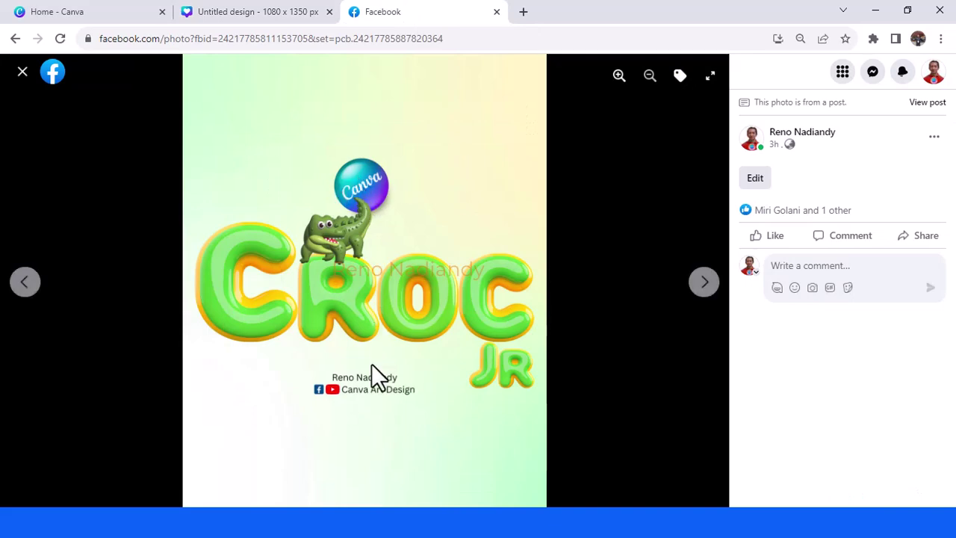
click(273, 18)
click(22, 295)
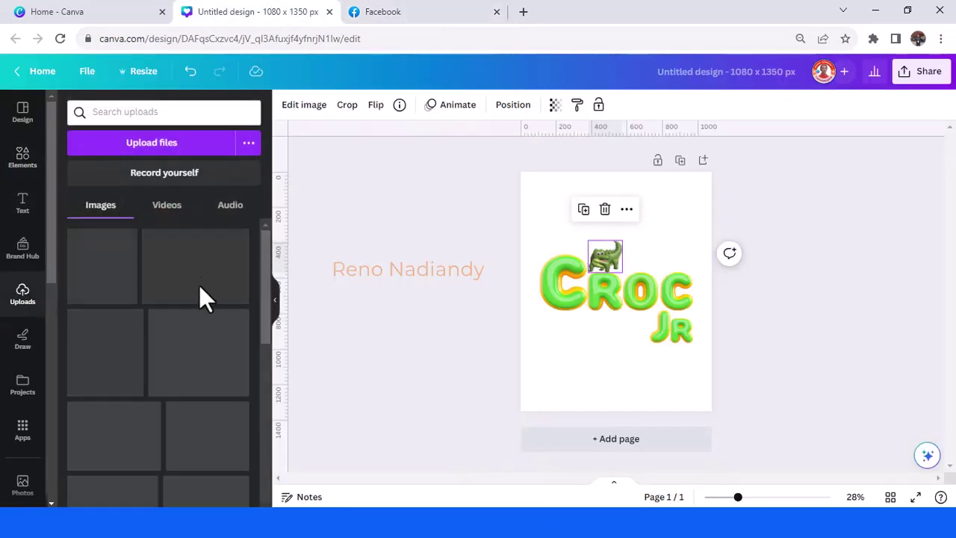
scroll(182, 310, down, 5)
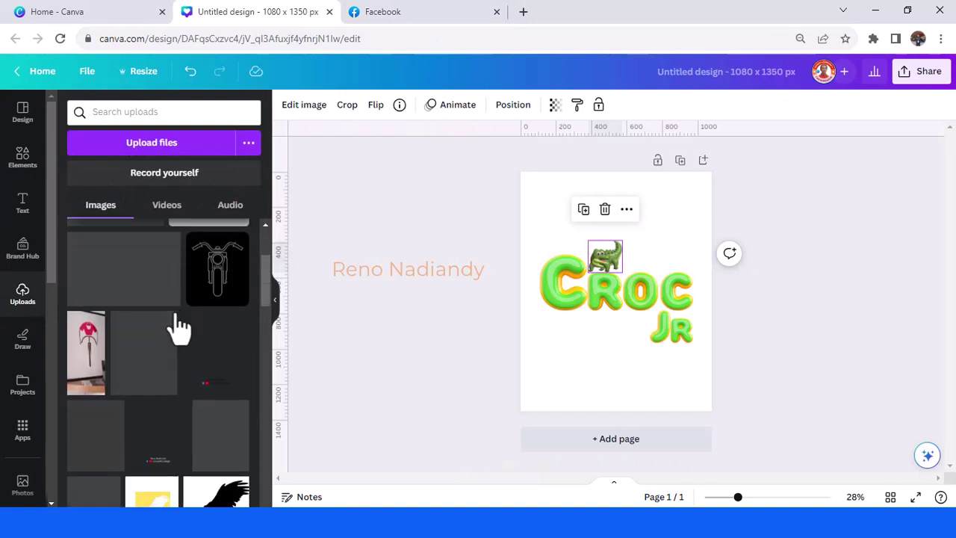
click(104, 382)
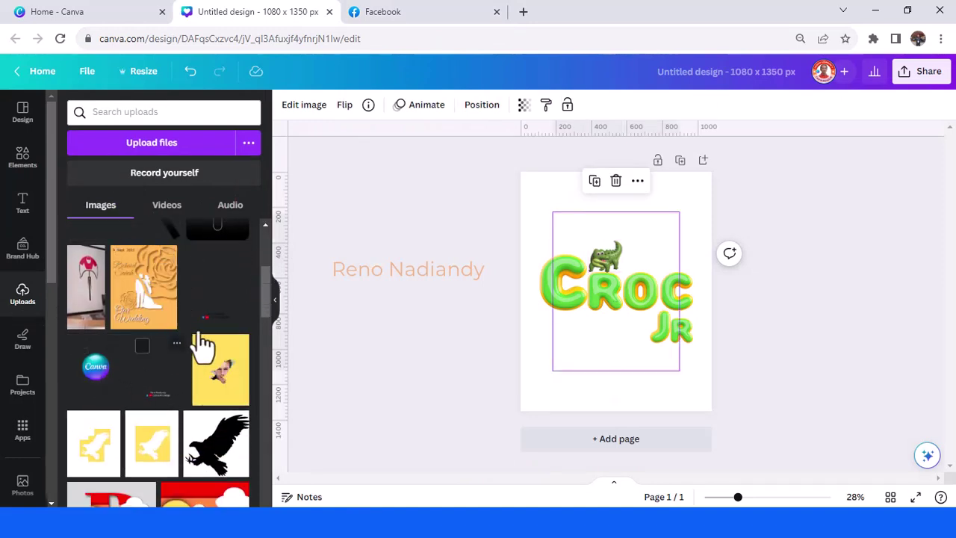
click(23, 159)
drag(623, 212, 635, 321)
Step: Shrink the Canva ball, tilt it counterclockwise and move it to the tip of the crocodile's tail
click(621, 267)
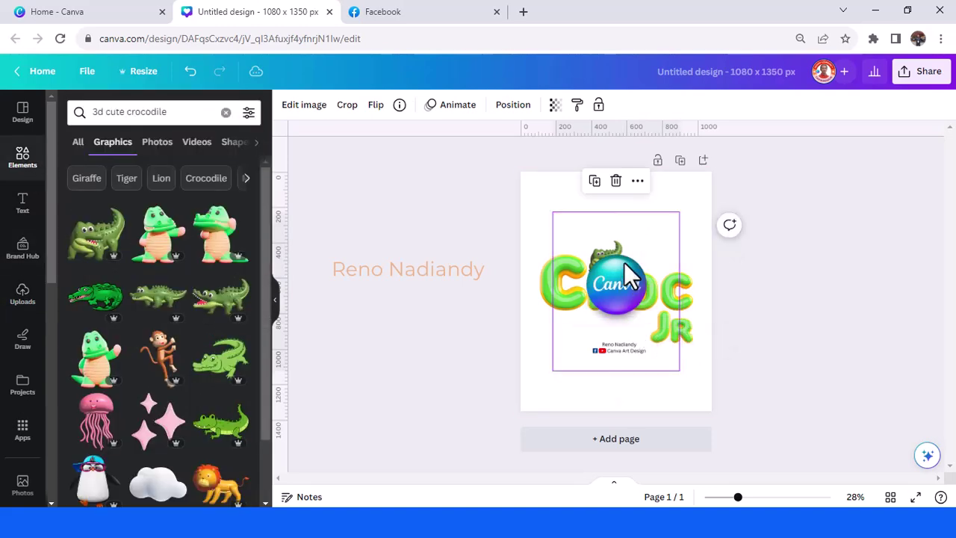
drag(675, 214, 623, 282)
drag(593, 391, 619, 384)
drag(595, 337, 621, 239)
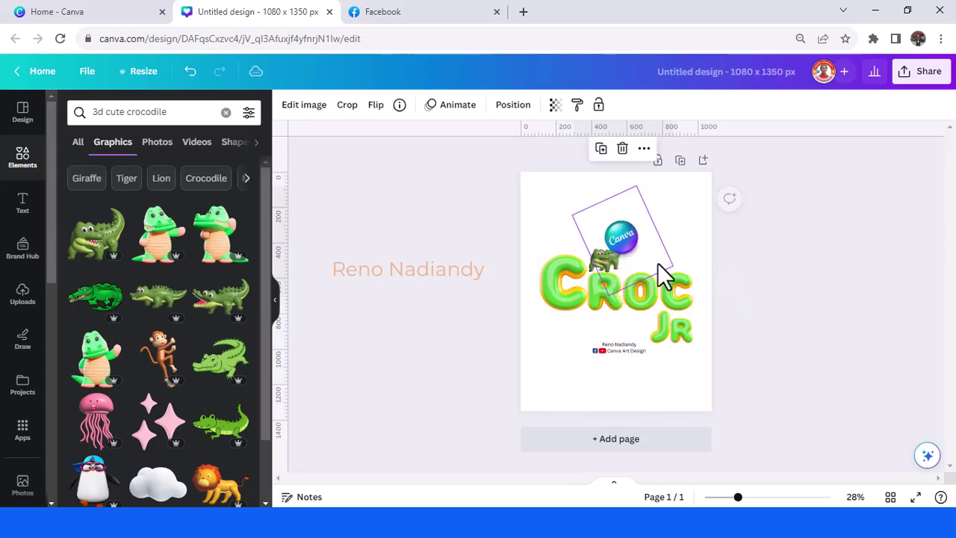
Step: Send the Canva ball behind the crocodile in the layer order
right_click(625, 254)
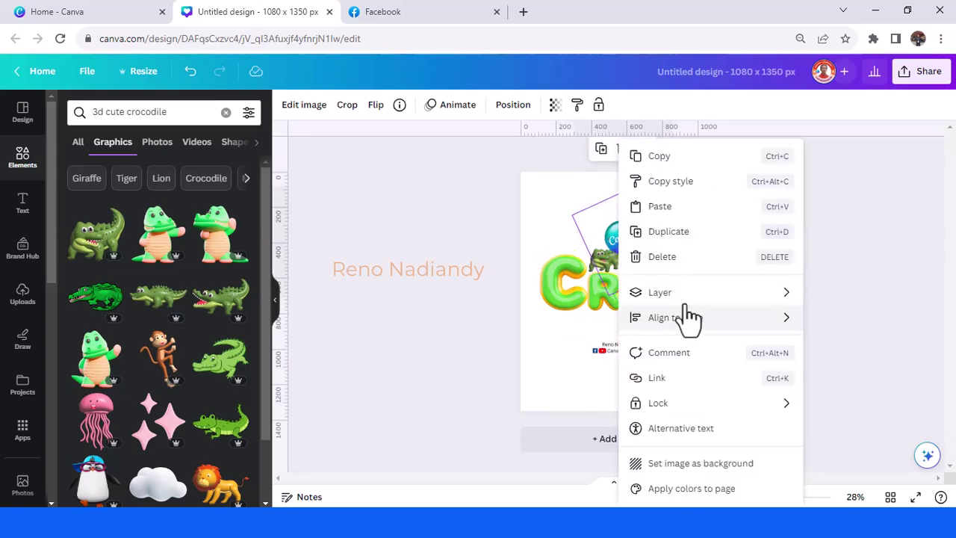
mouse_move(681, 295)
click(502, 378)
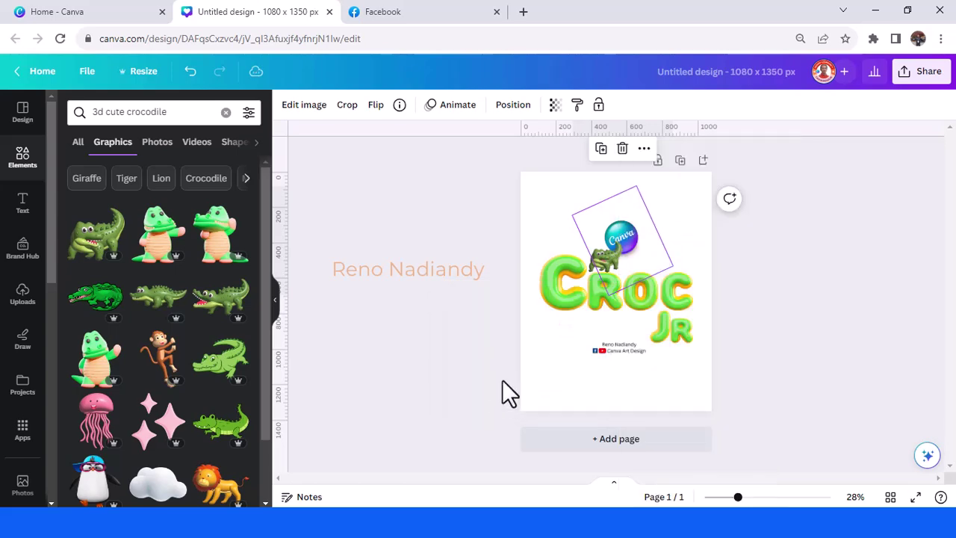
click(823, 308)
Step: Search the photos for "Green gradient" and add the pale white, green and yellow gradient to the page
click(543, 195)
drag(209, 111, 53, 122)
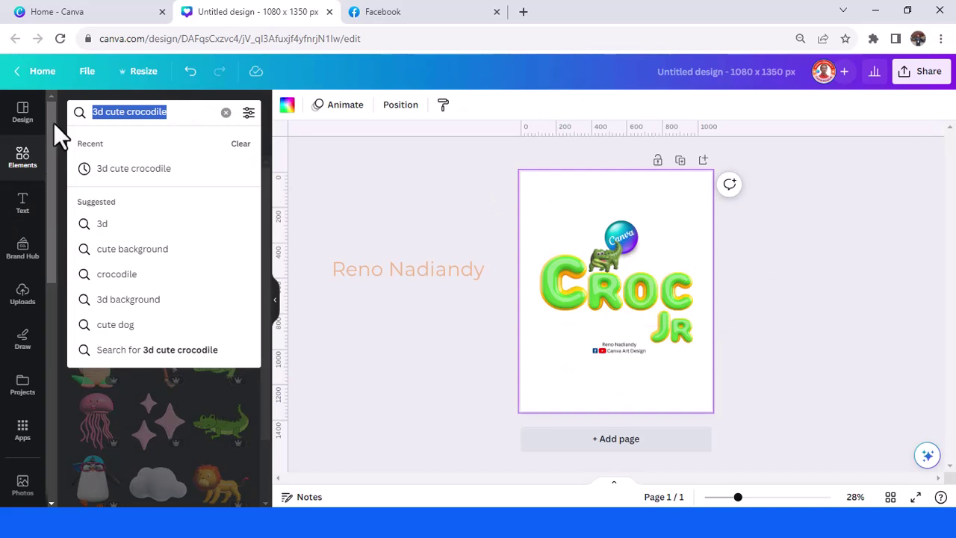
text(green)
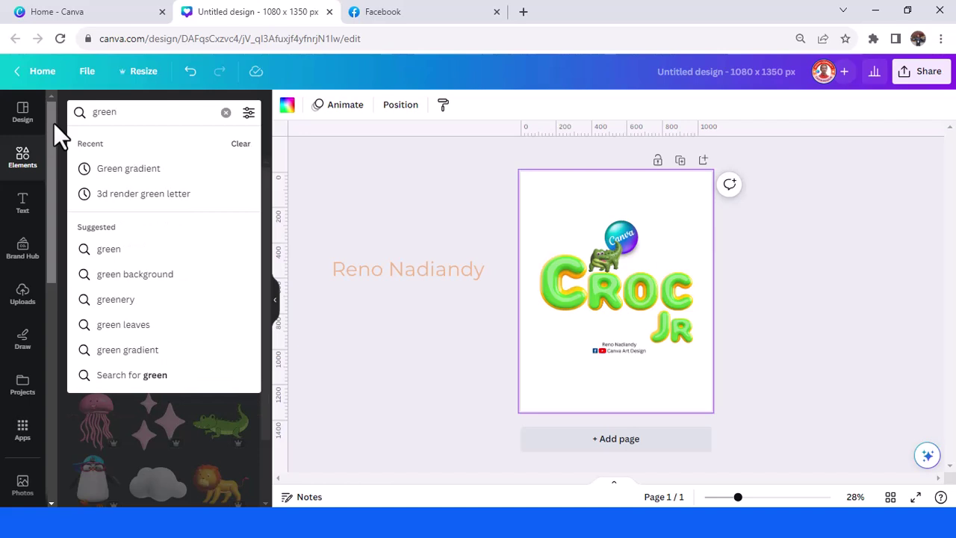
click(138, 170)
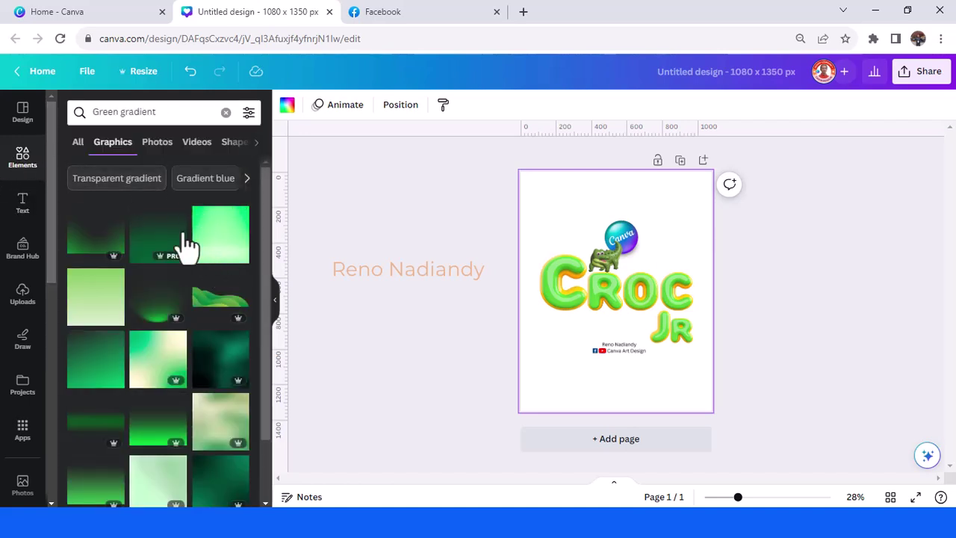
click(160, 144)
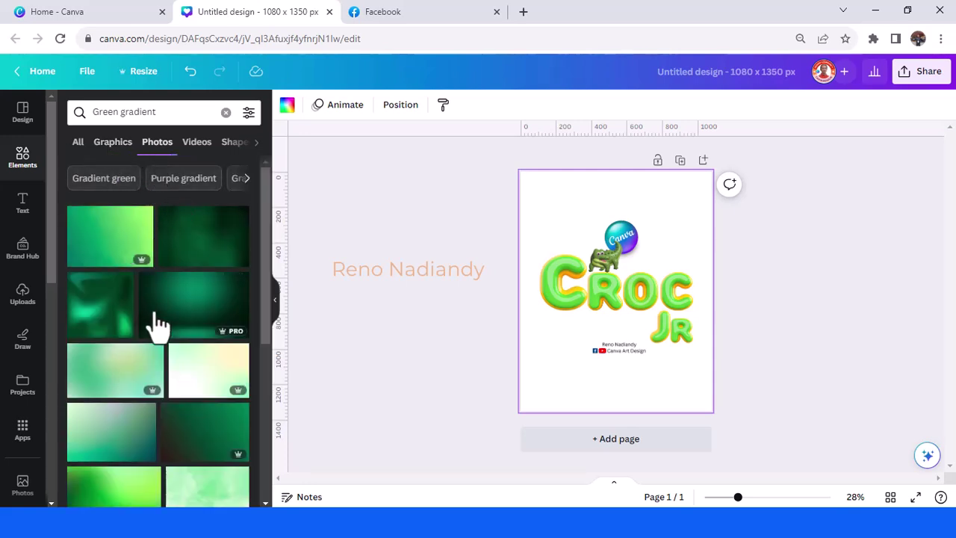
scroll(155, 322, down, 3)
scroll(155, 324, down, 1)
scroll(186, 322, up, 3)
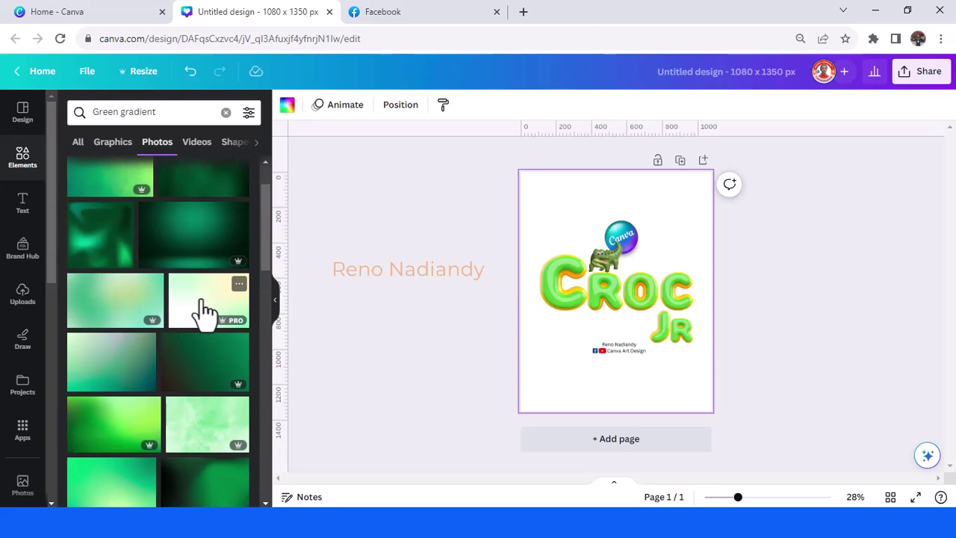
click(208, 317)
Step: Set the added gradient photo as the page background
right_click(648, 295)
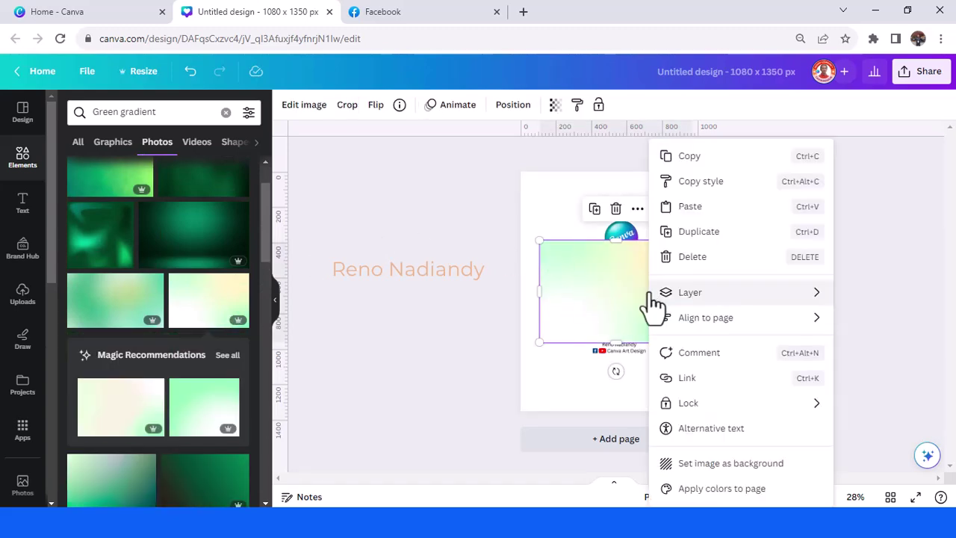
click(713, 464)
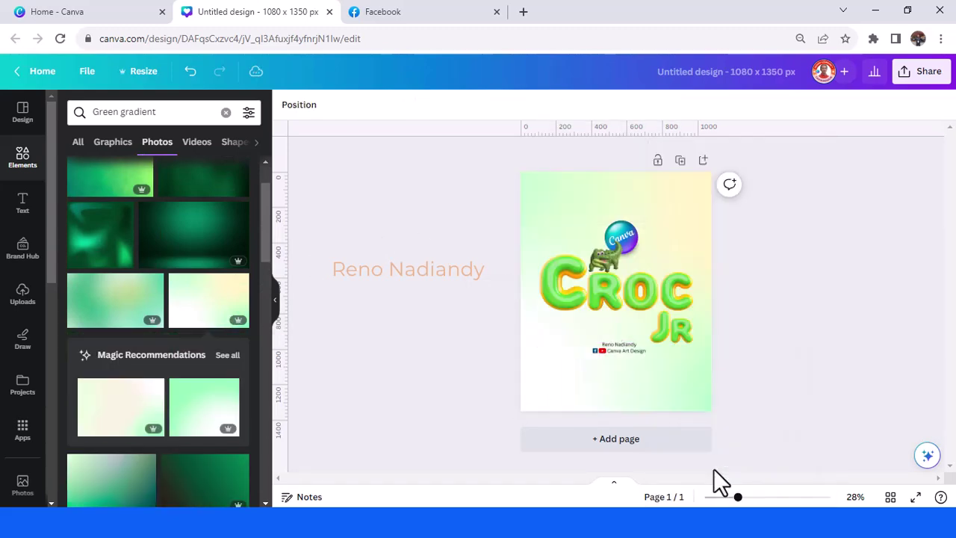
drag(738, 499, 754, 498)
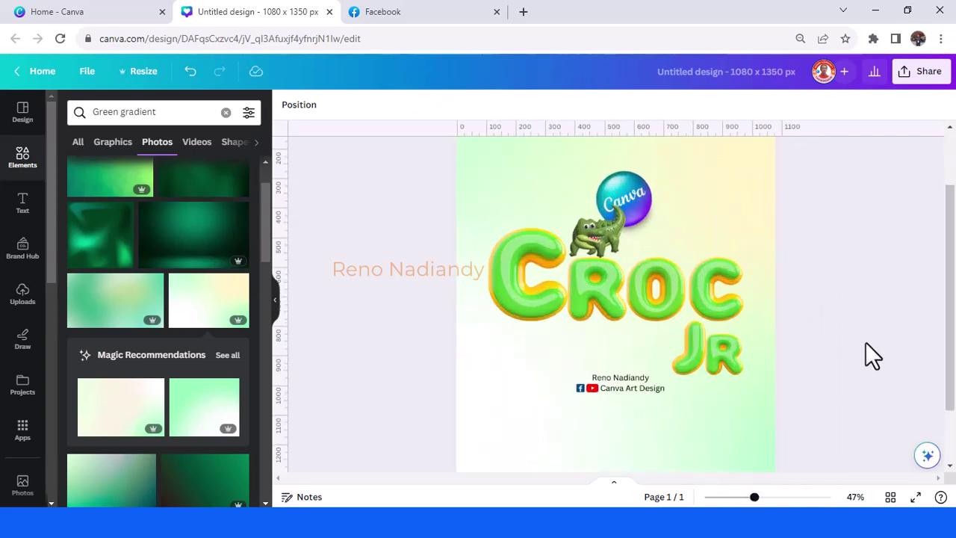